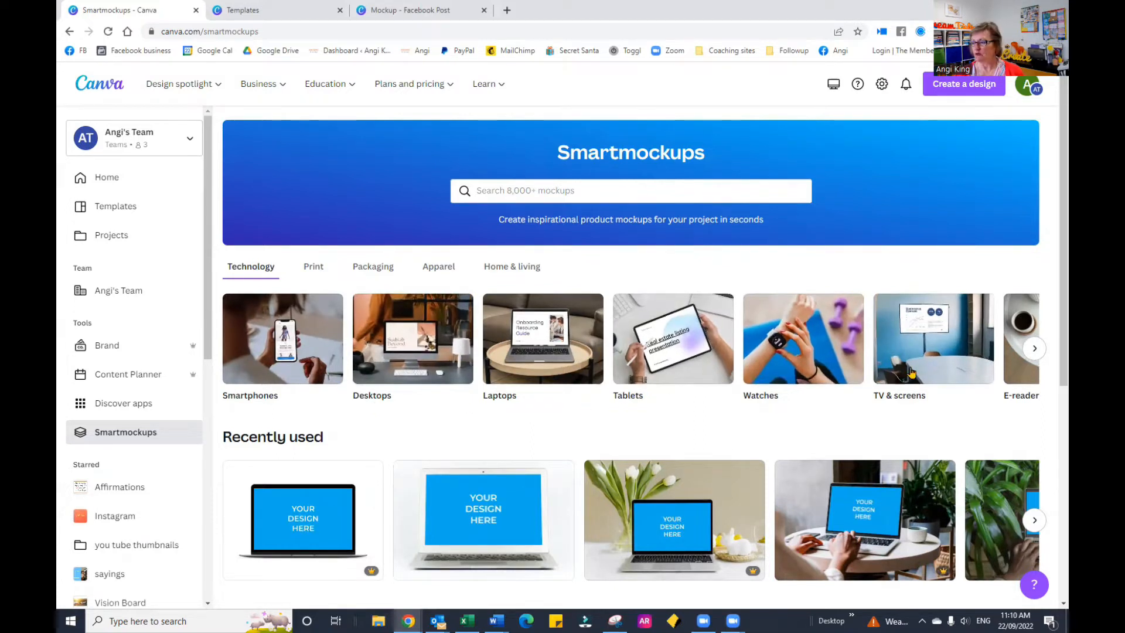
Step: Look through the Smartmockups categories Technology, Print, Packaging, Apparel, and Home & living to see which mockup types each offers
{"action": "left_click", "coordinate": [1031, 349]}
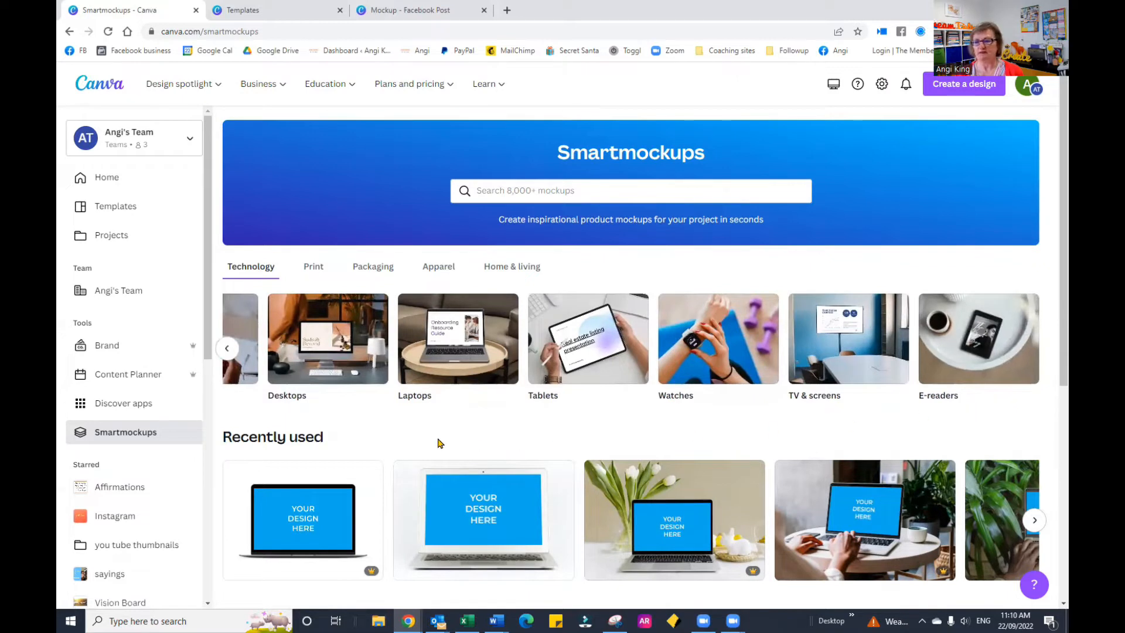
{"action": "left_click", "coordinate": [312, 268]}
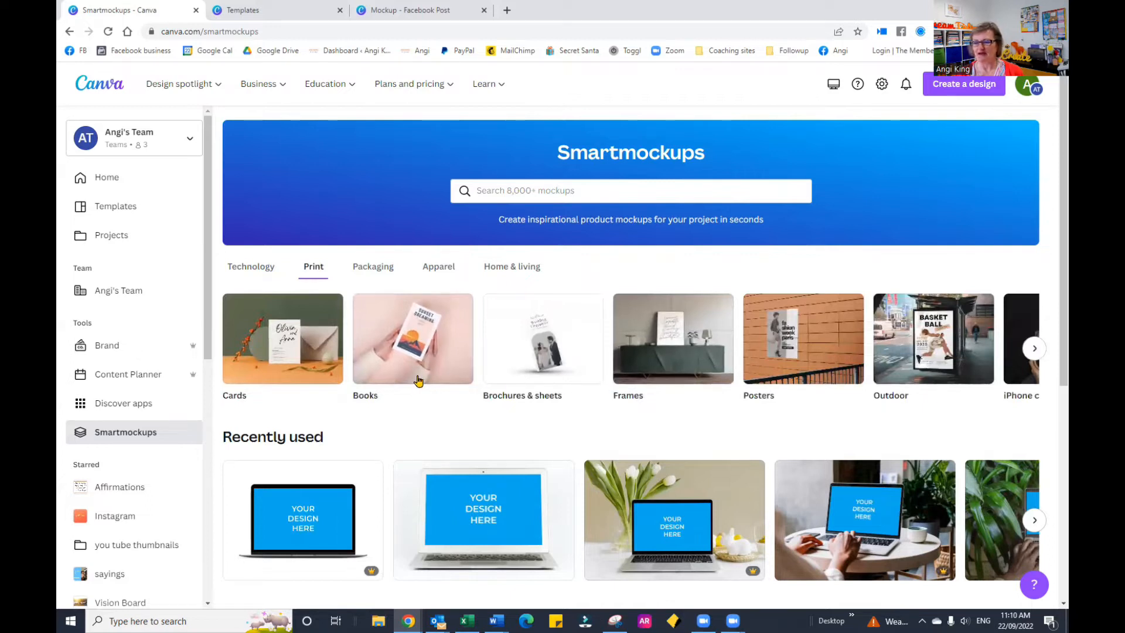
{"action": "left_click", "coordinate": [1031, 351]}
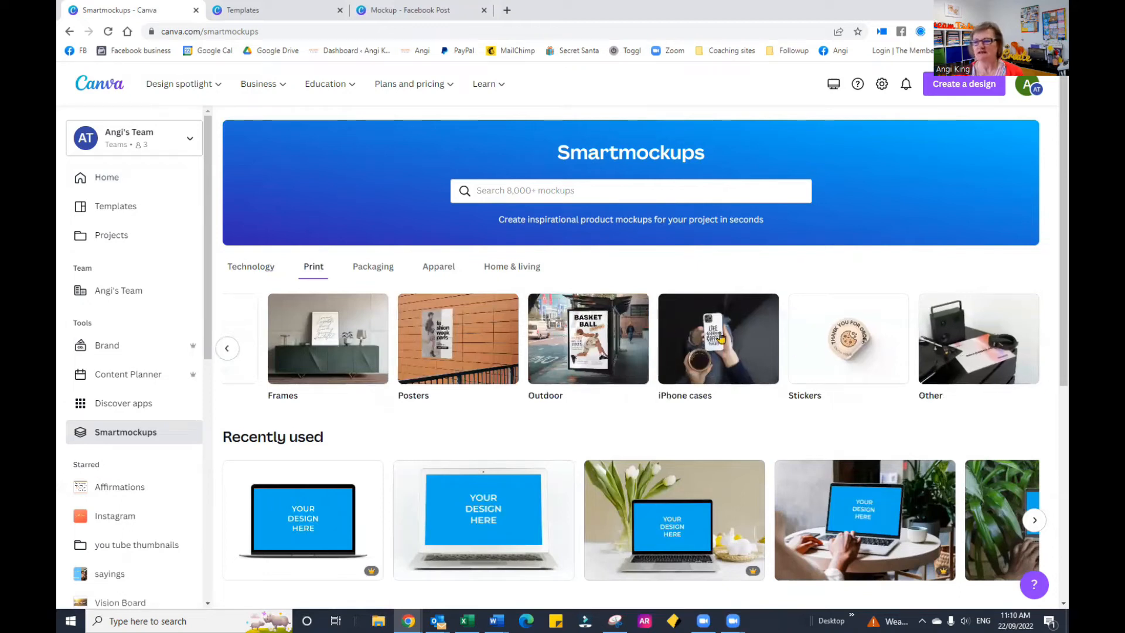
{"action": "left_click", "coordinate": [388, 272]}
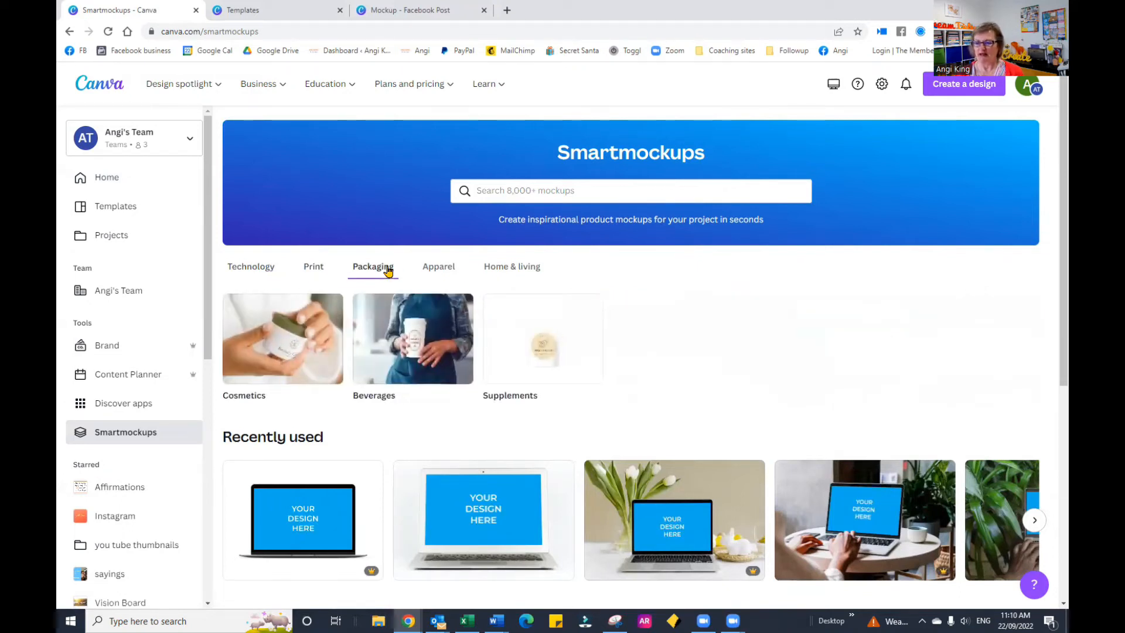
{"action": "left_click", "coordinate": [440, 274]}
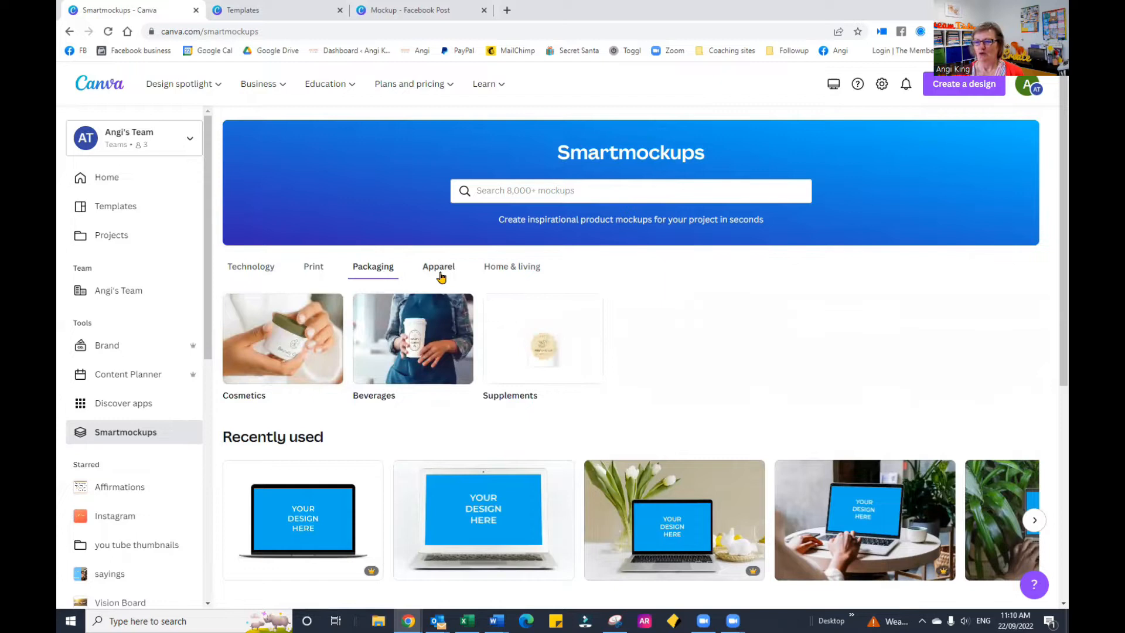
{"action": "left_click", "coordinate": [501, 275]}
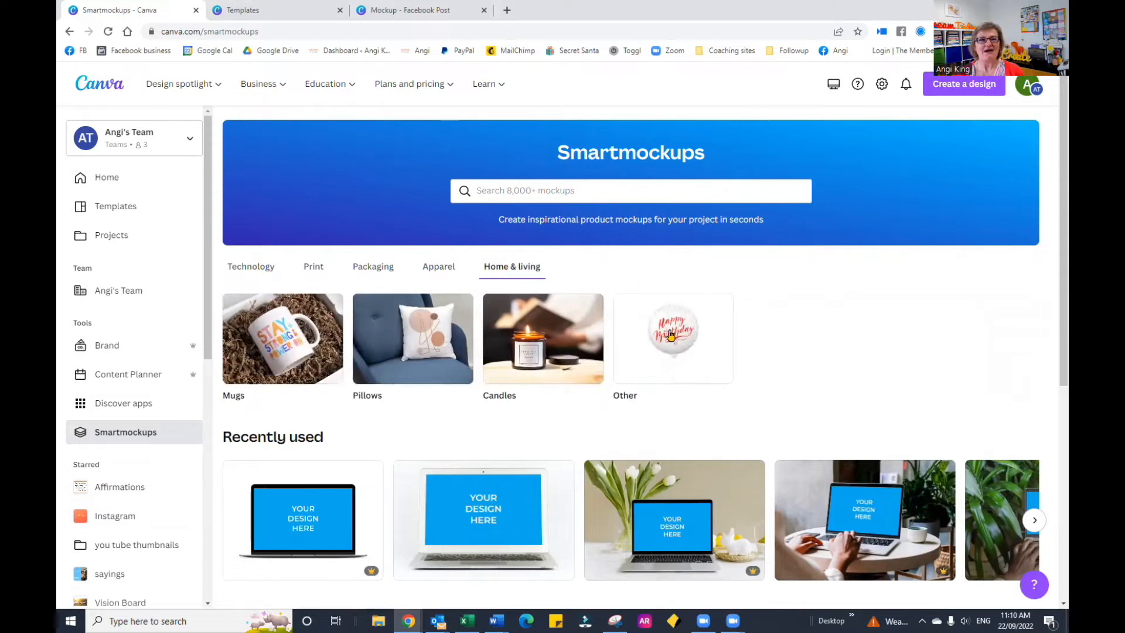
Step: Open the Desktops collection under Technology and choose the yellow desktop computer mockup on a white desk with cream vases
{"action": "left_click", "coordinate": [264, 270]}
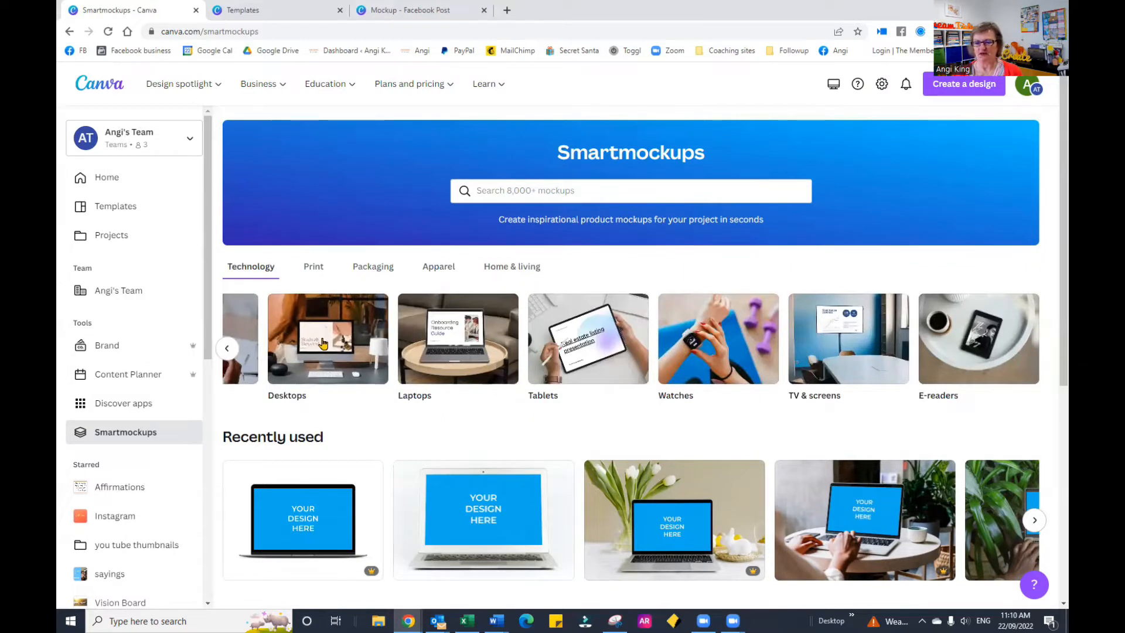
{"action": "left_click", "coordinate": [323, 344]}
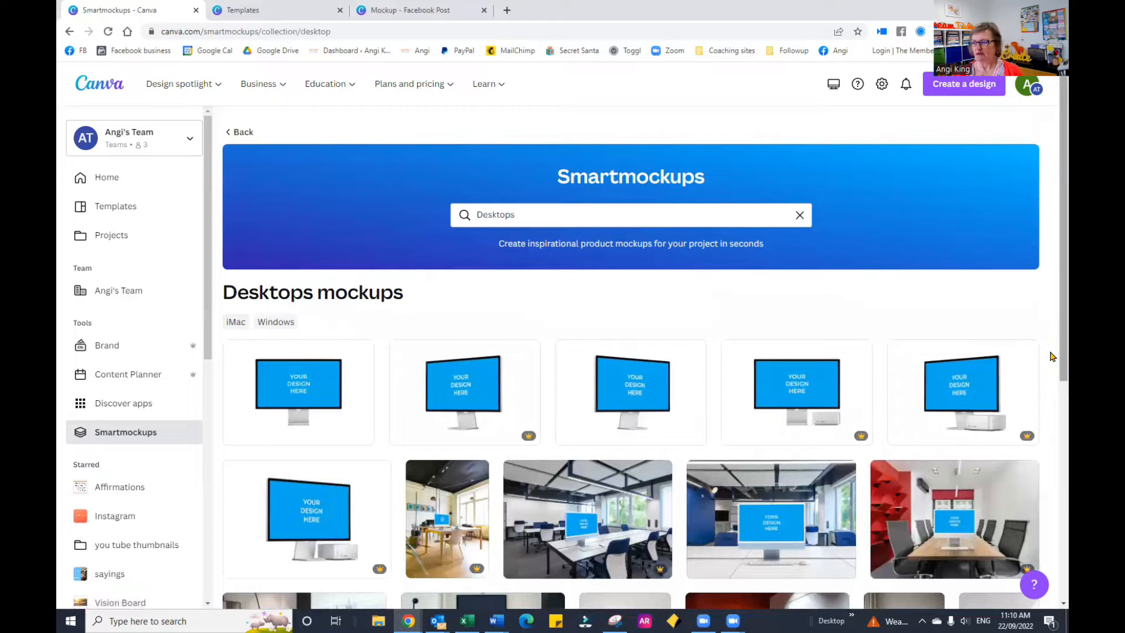
{"action": "scroll", "coordinate": [1051, 410], "scroll_direction": "down", "scroll_amount": 6}
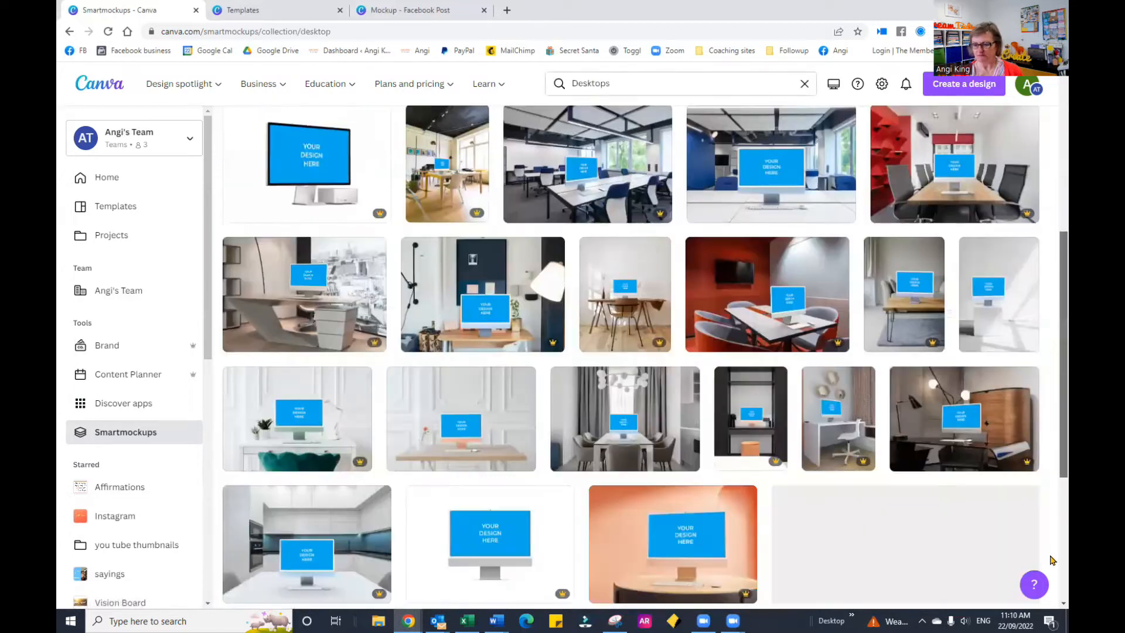
{"action": "scroll", "coordinate": [1052, 598], "scroll_direction": "down", "scroll_amount": 2}
{"action": "scroll", "coordinate": [631, 357], "scroll_direction": "down", "scroll_amount": 2}
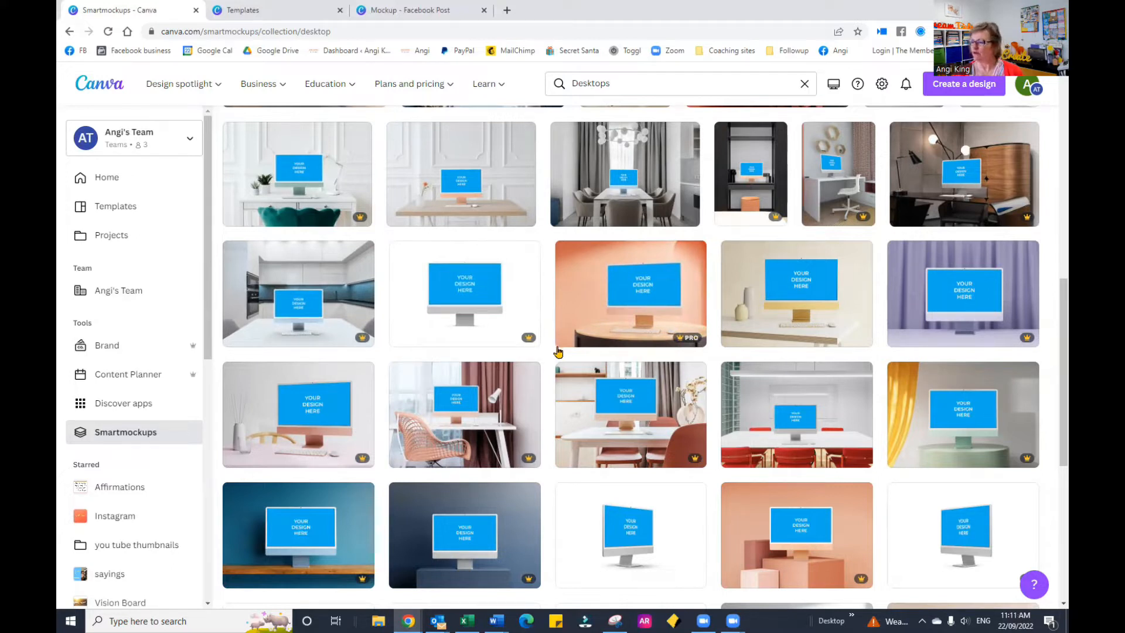
{"action": "scroll", "coordinate": [558, 351], "scroll_direction": "up", "scroll_amount": 1}
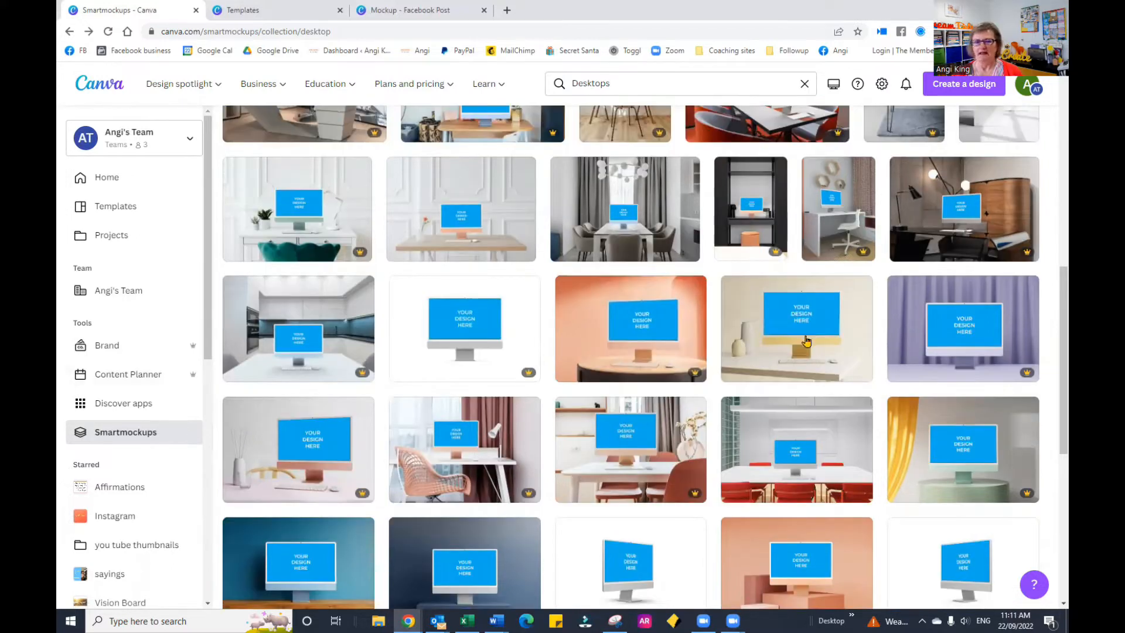
{"action": "left_click", "coordinate": [859, 368]}
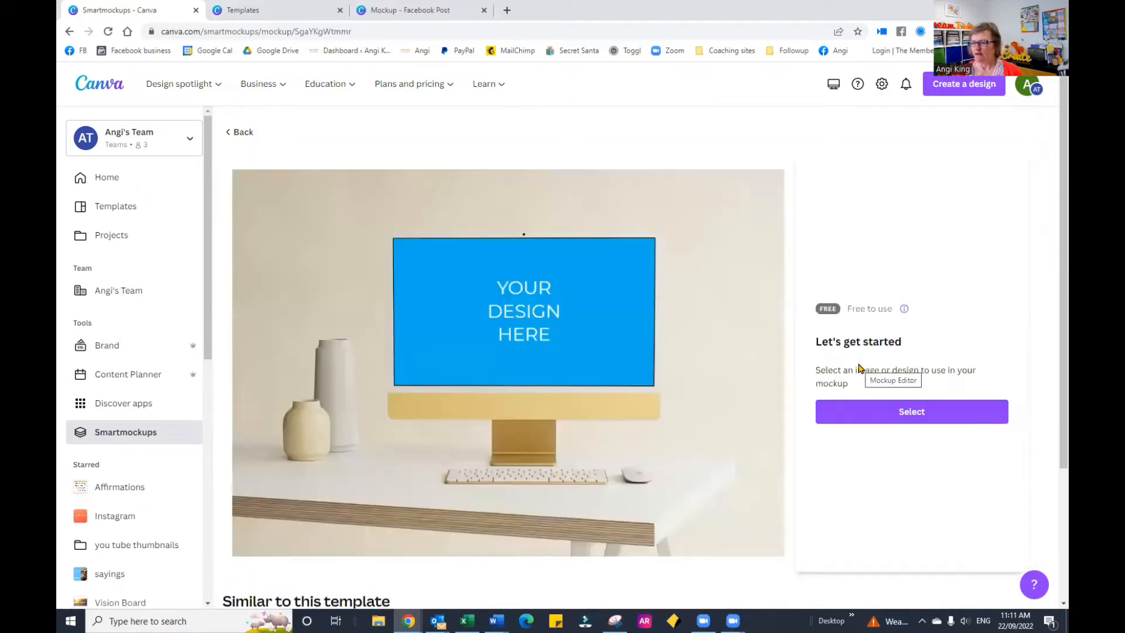
Step: Place the uploaded video screenshot of the smiling woman in the orange jacket onto the mockup's screen
{"action": "left_click", "coordinate": [914, 413]}
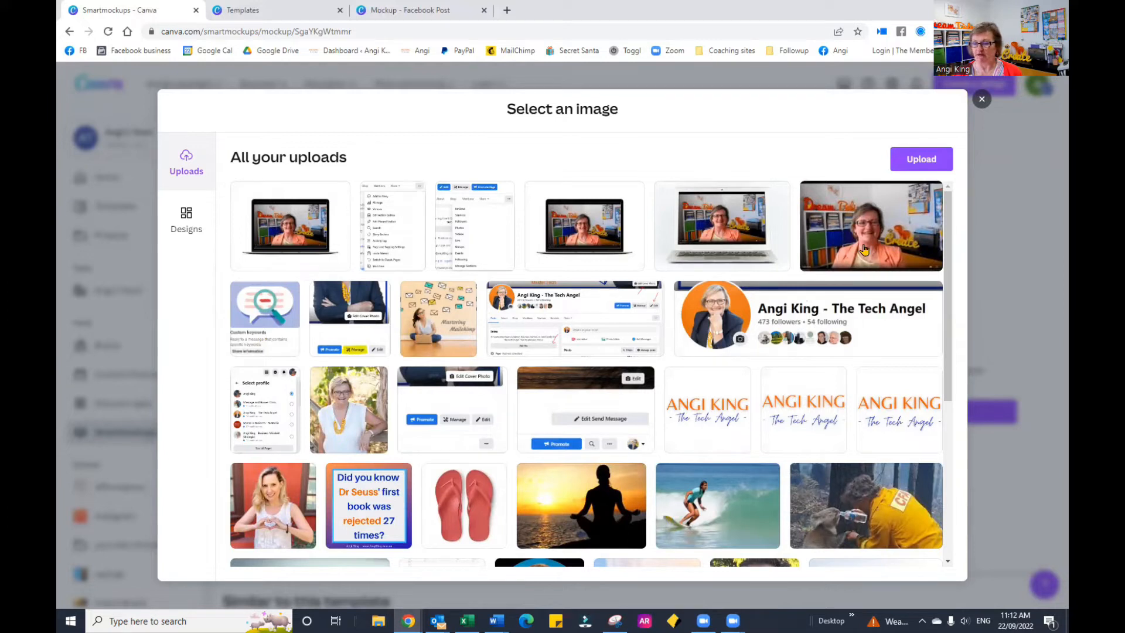
{"action": "left_click", "coordinate": [900, 251]}
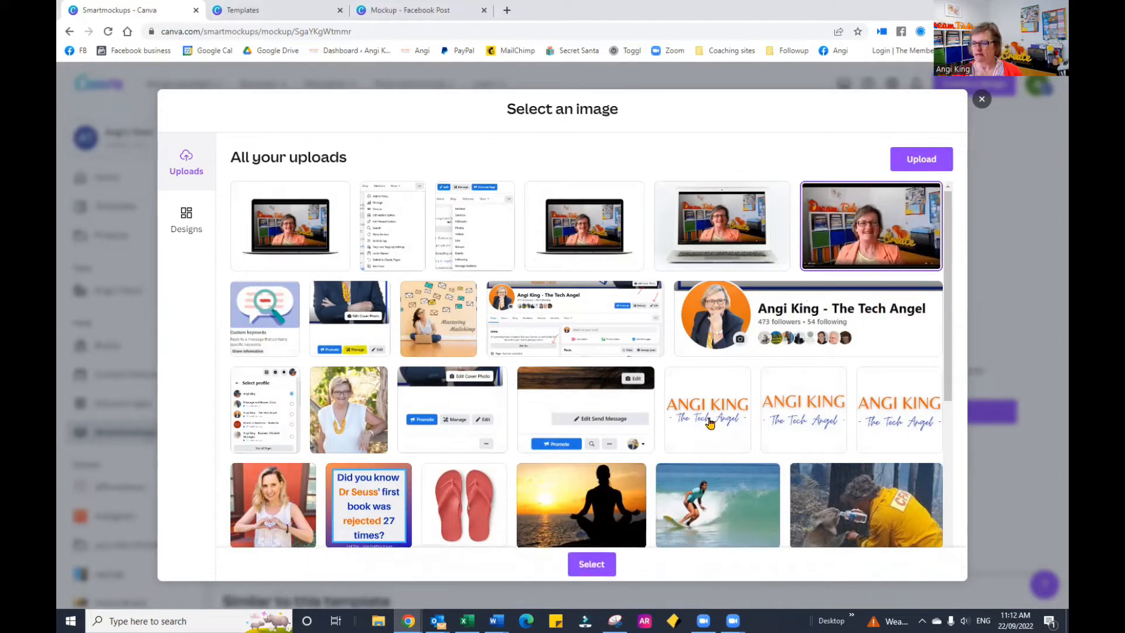
{"action": "left_click", "coordinate": [591, 564]}
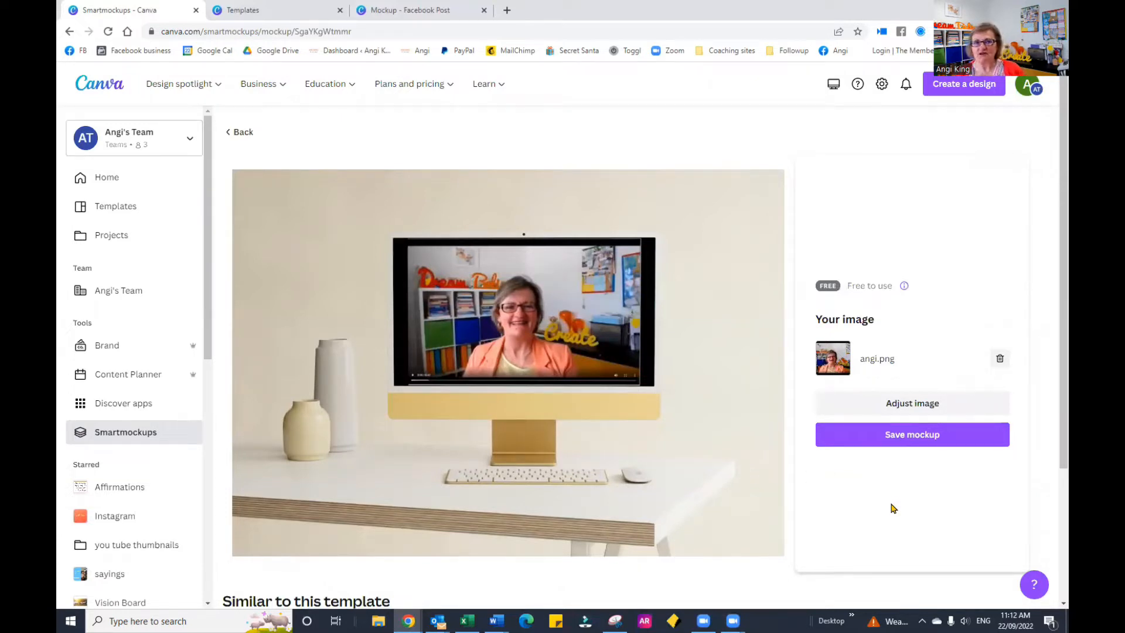
Step: Shrink the image slightly within the mockup's screen area and save the adjustment
{"action": "left_click", "coordinate": [906, 410]}
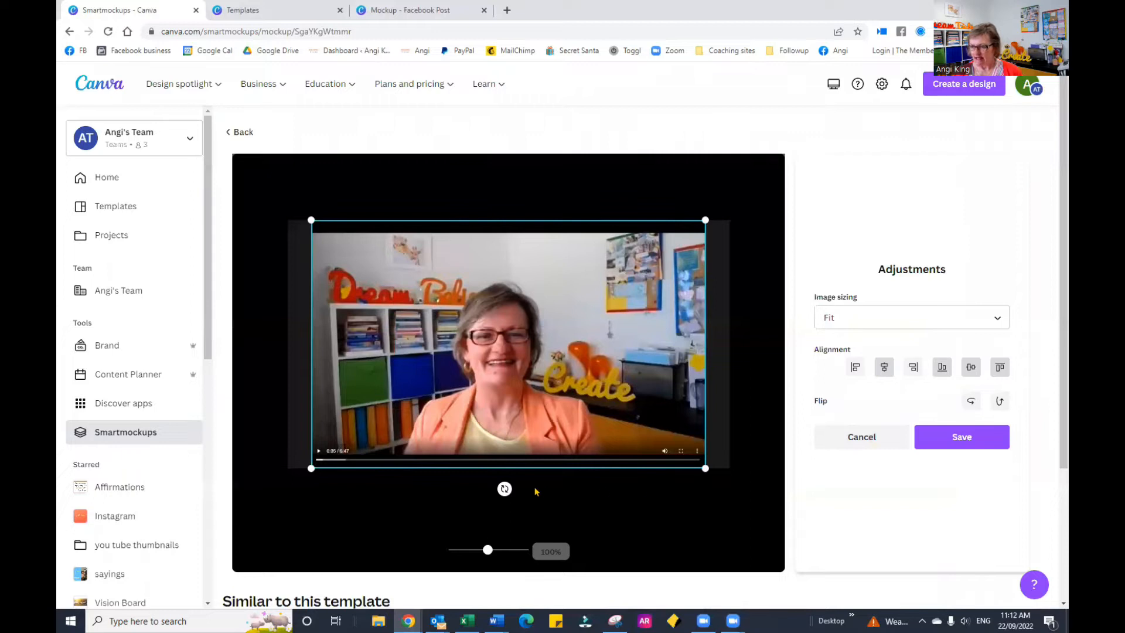
{"action": "left_click_drag", "start_coordinate": [505, 465], "coordinate": [504, 460]}
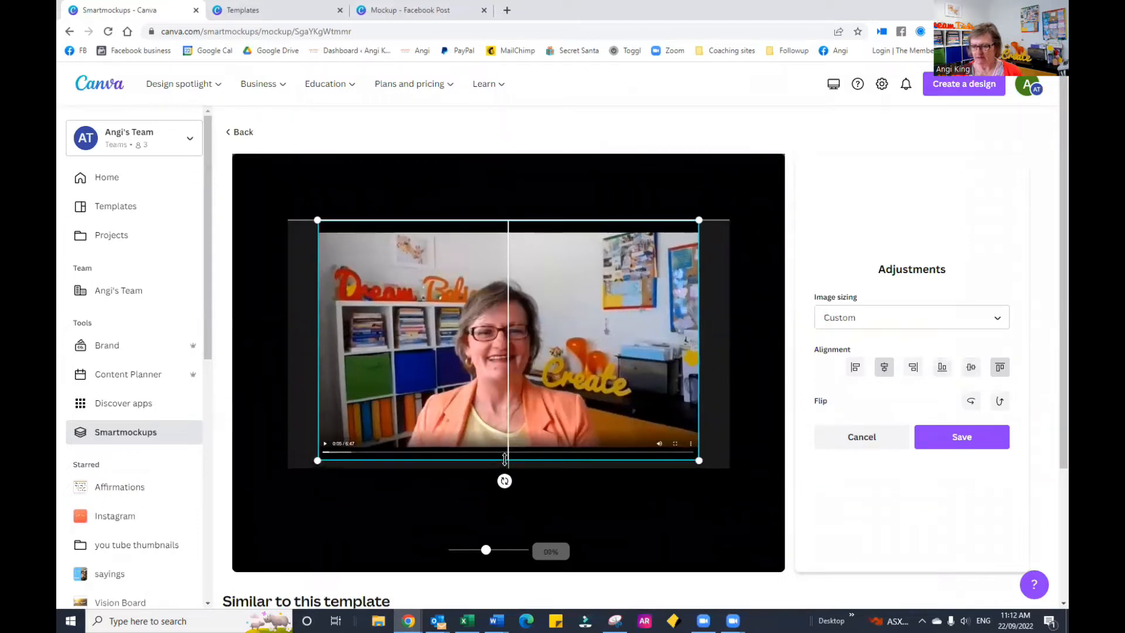
{"action": "left_click", "coordinate": [961, 443]}
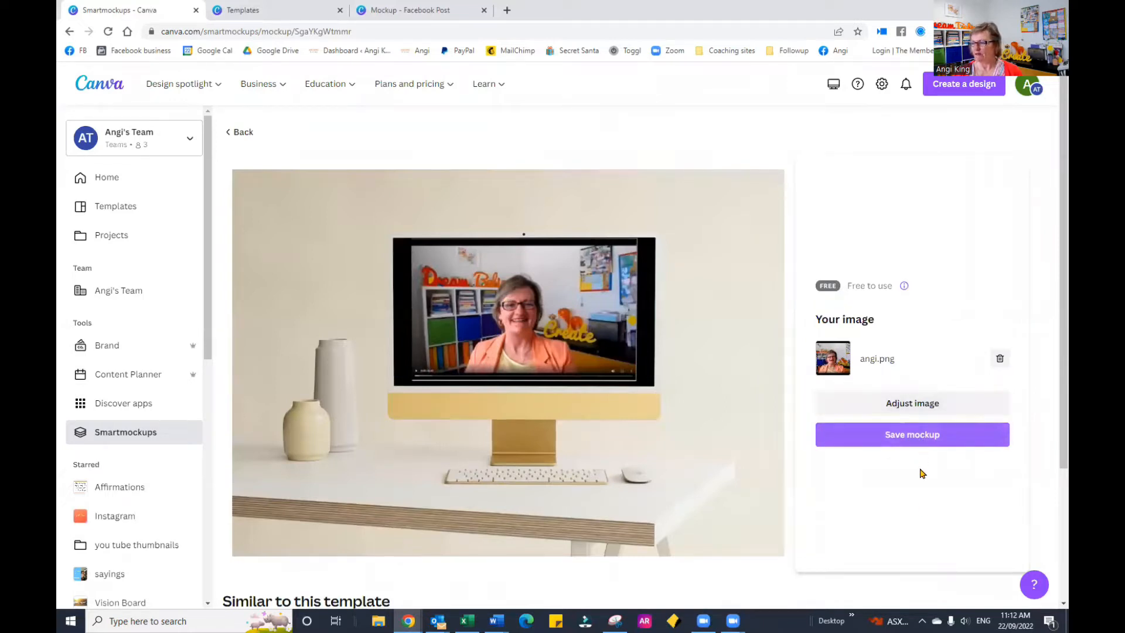
Step: Save the mockup into a new Facebook Post design and extend its image up and down to fill the whole page
{"action": "left_click", "coordinate": [924, 433]}
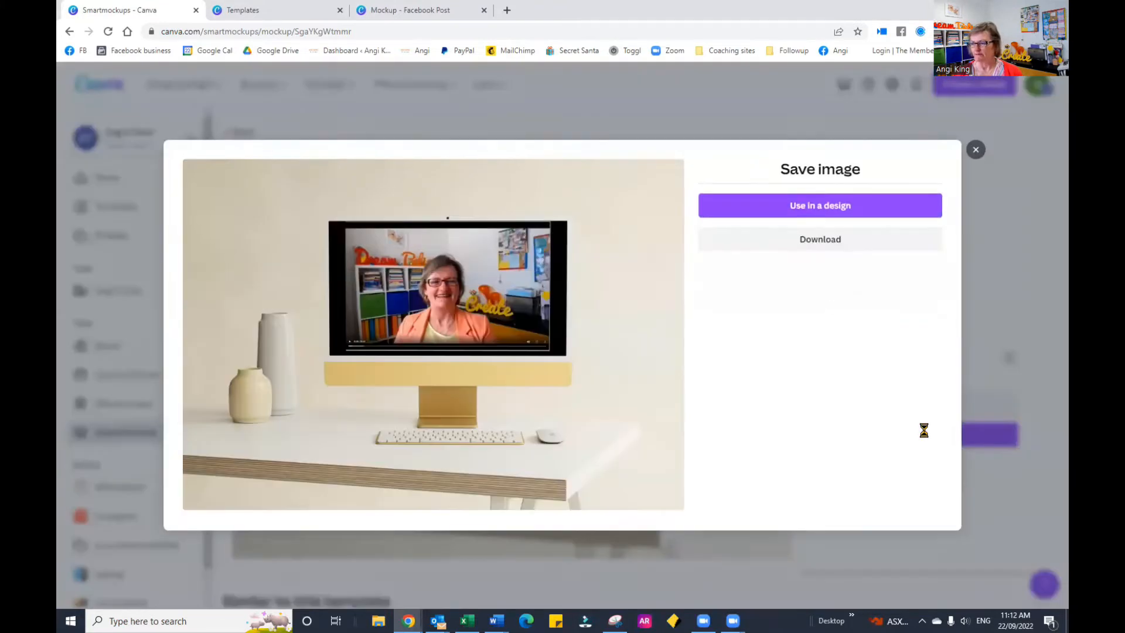
{"action": "left_click", "coordinate": [860, 209]}
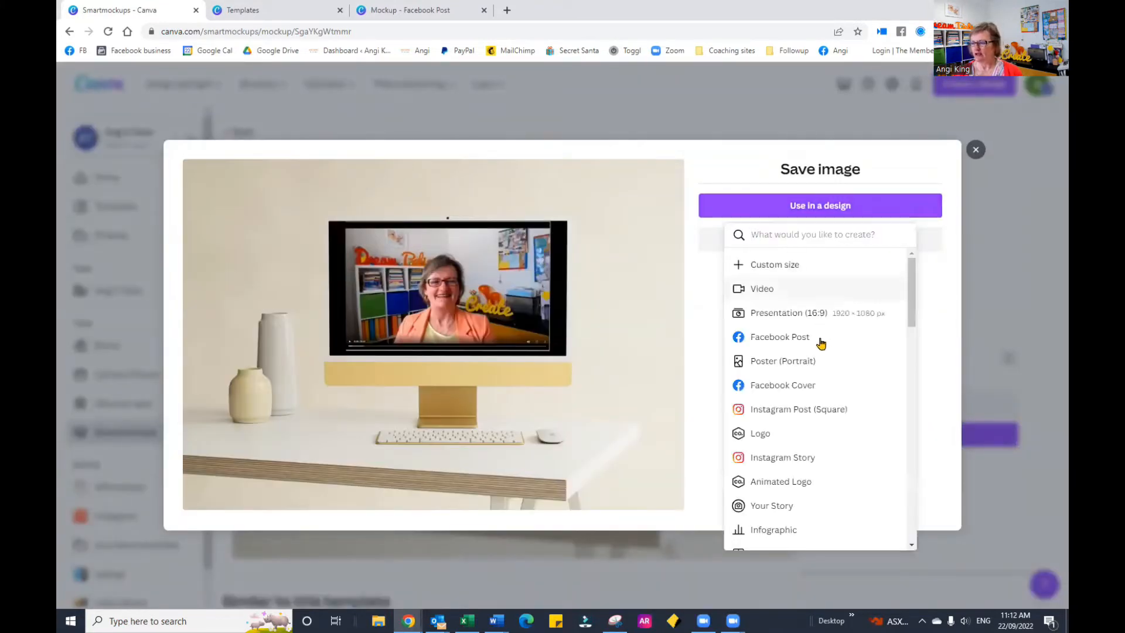
{"action": "left_click", "coordinate": [780, 337]}
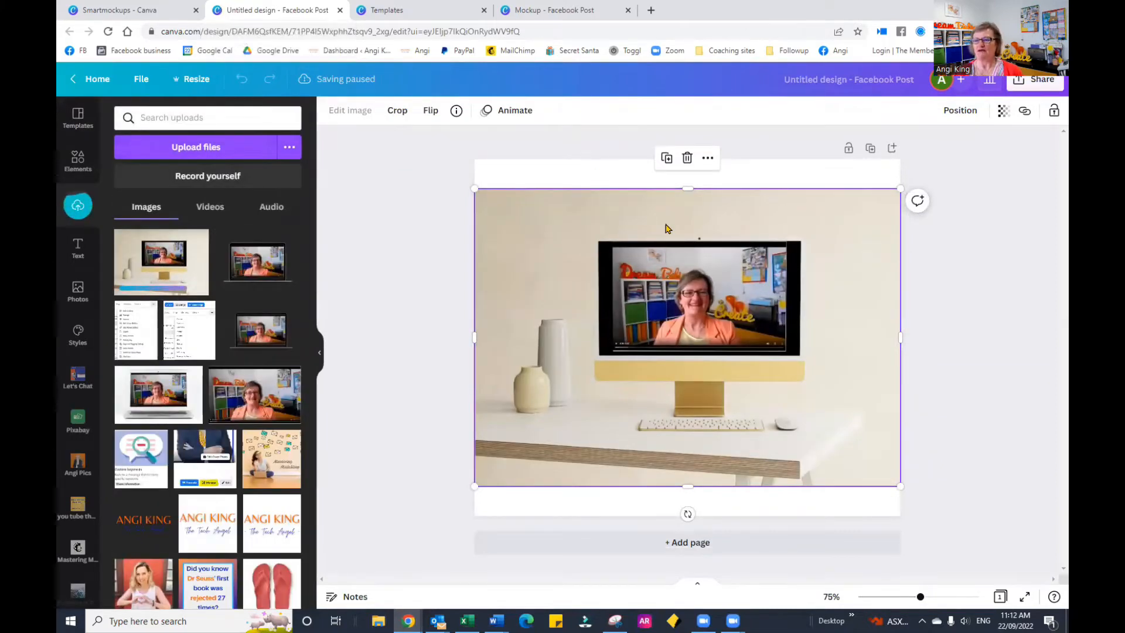
{"action": "left_click_drag", "start_coordinate": [687, 188], "coordinate": [690, 159]}
{"action": "left_click_drag", "start_coordinate": [683, 485], "coordinate": [682, 515]}
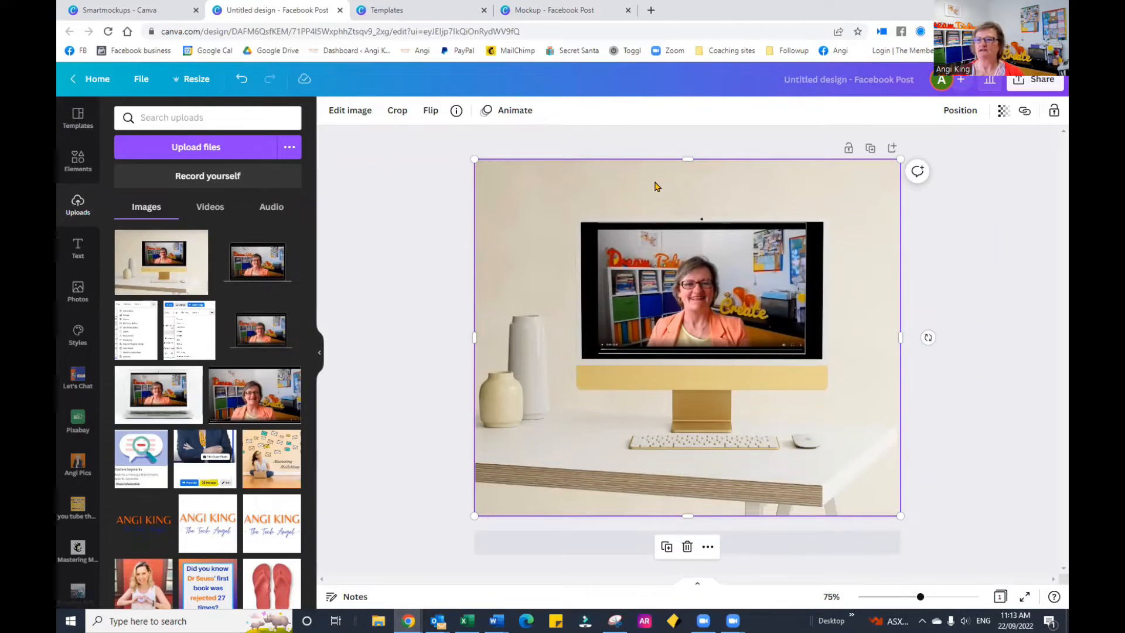
Step: Switch to the open Templates page and search the templates for "mockups"
{"action": "left_click", "coordinate": [412, 13]}
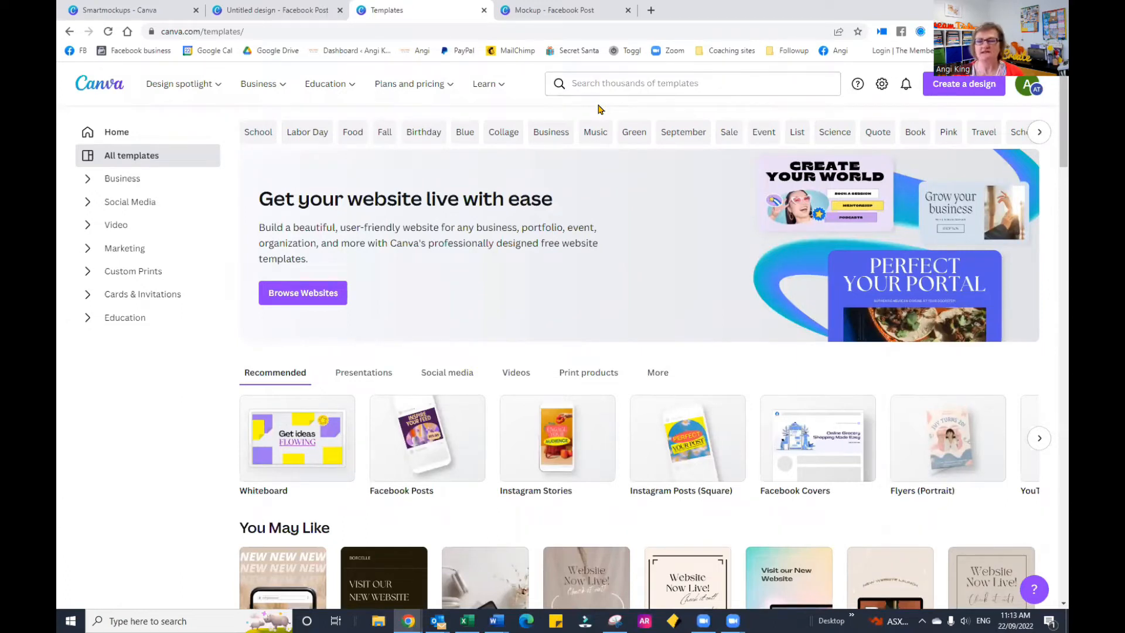
{"action": "left_click", "coordinate": [612, 83]}
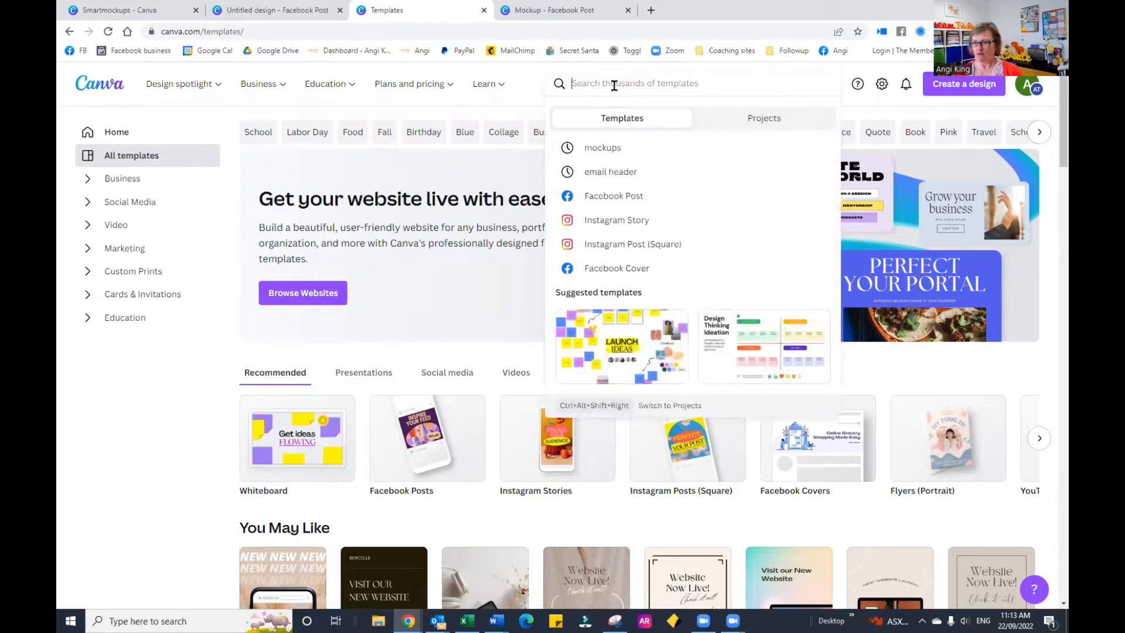
{"action": "left_click", "coordinate": [615, 150]}
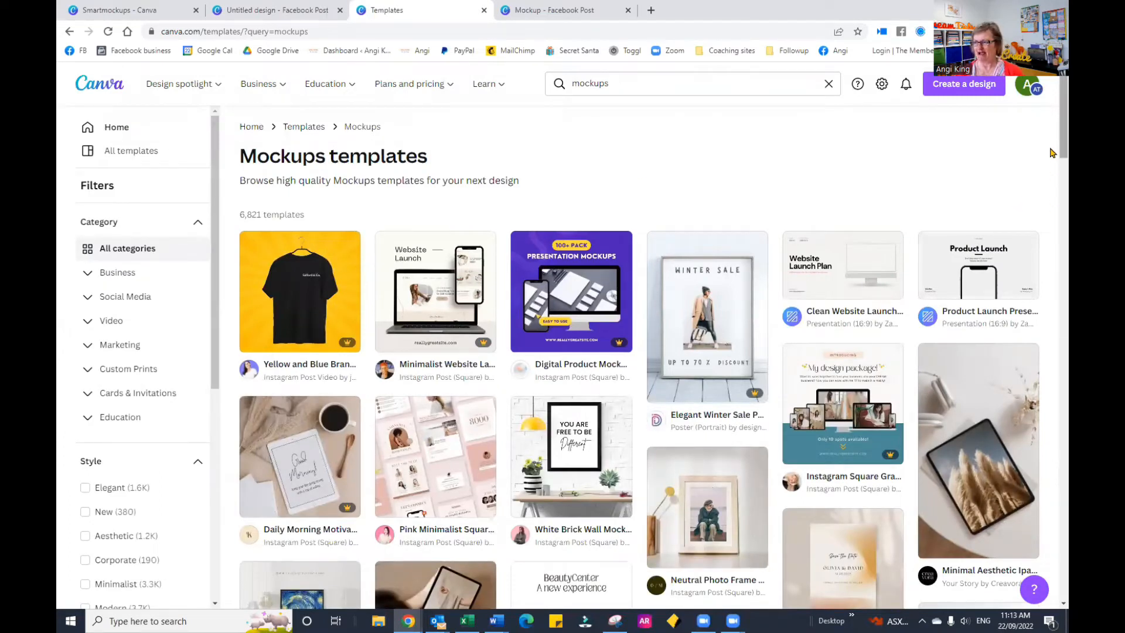
Step: Browse the mockups templates for device and frame layouts, looking for a laptop template with a replaceable screen image
{"action": "scroll", "coordinate": [1050, 153], "scroll_direction": "down", "scroll_amount": 3}
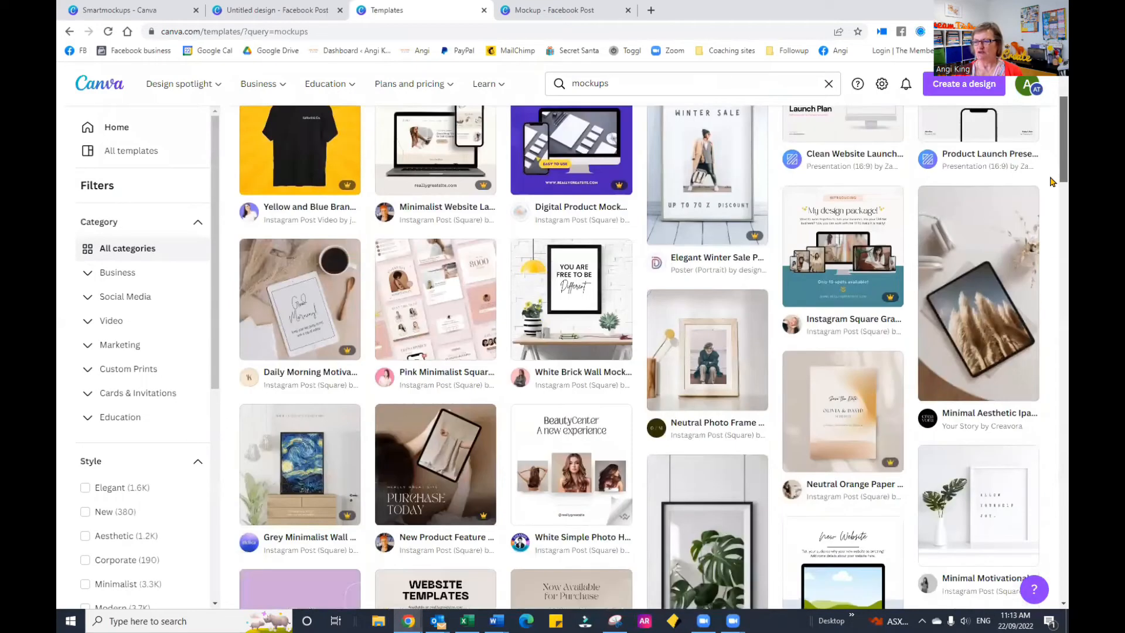
{"action": "scroll", "coordinate": [1050, 181], "scroll_direction": "down", "scroll_amount": 4}
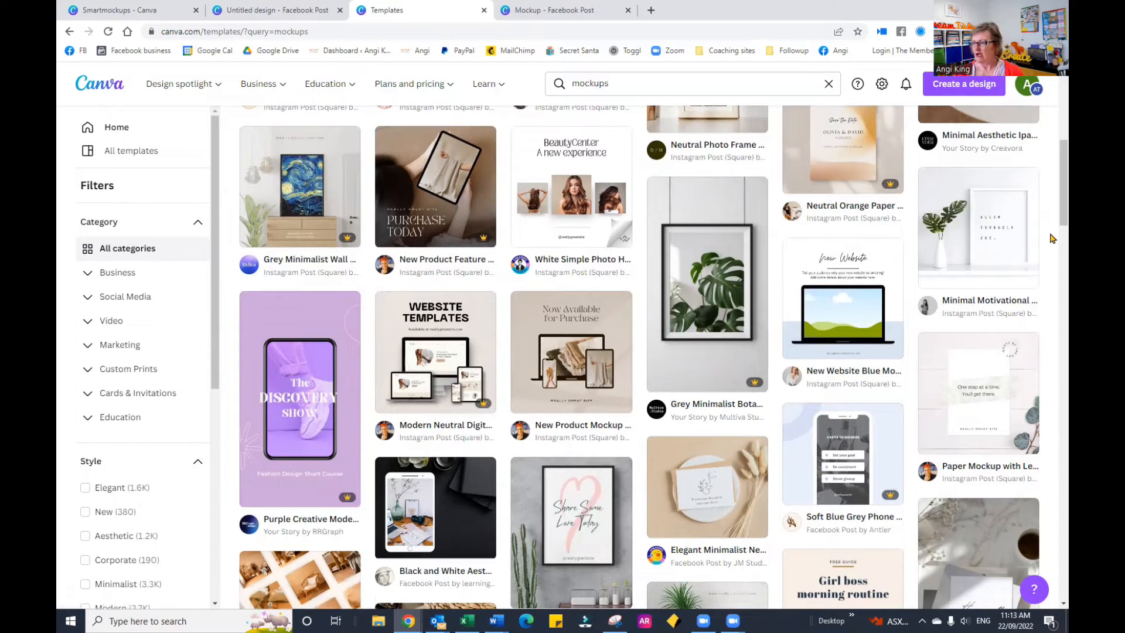
{"action": "scroll", "coordinate": [1052, 233], "scroll_direction": "down", "scroll_amount": 1}
{"action": "scroll", "coordinate": [1051, 233], "scroll_direction": "down", "scroll_amount": 3}
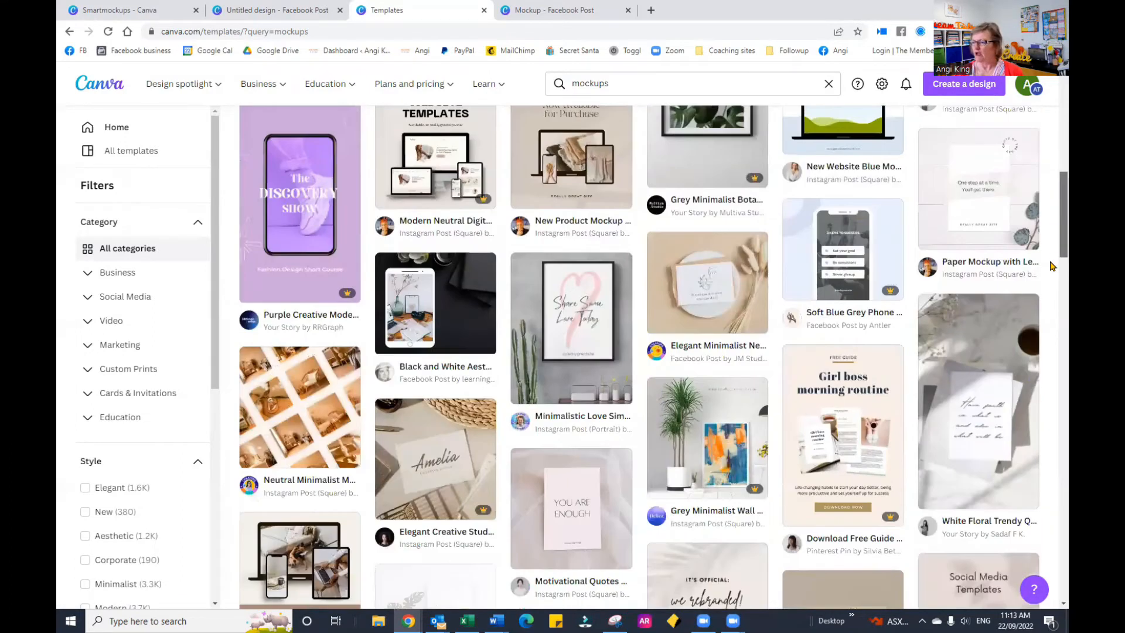
{"action": "scroll", "coordinate": [1051, 266], "scroll_direction": "down", "scroll_amount": 2}
{"action": "scroll", "coordinate": [1053, 283], "scroll_direction": "down", "scroll_amount": 2}
{"action": "scroll", "coordinate": [1052, 273], "scroll_direction": "up", "scroll_amount": 2}
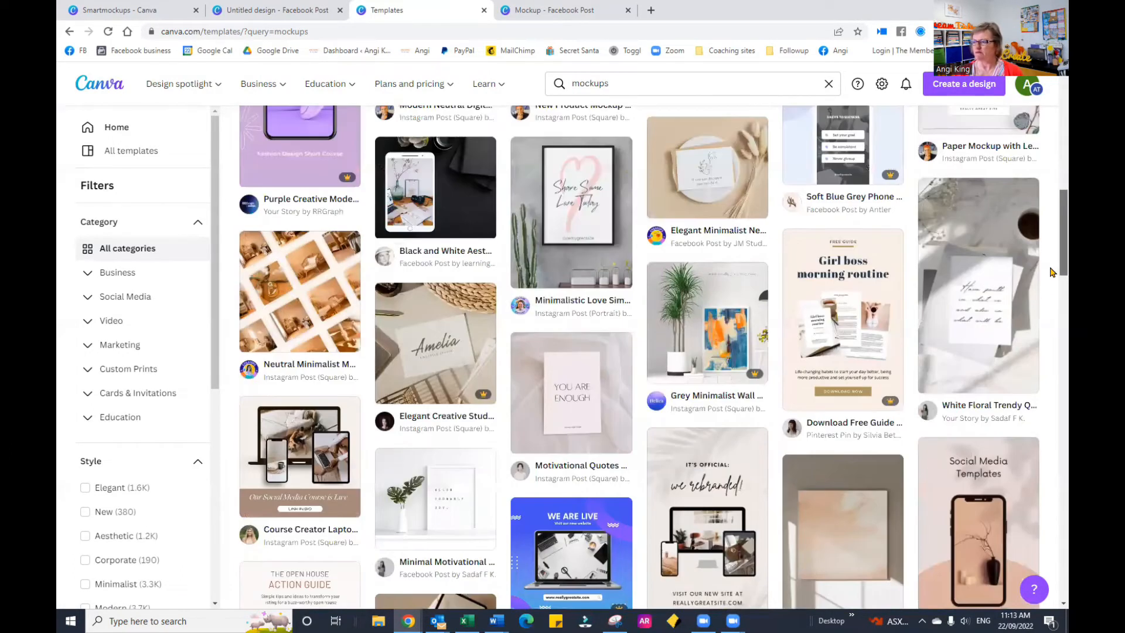
{"action": "scroll", "coordinate": [851, 179], "scroll_direction": "up", "scroll_amount": 1}
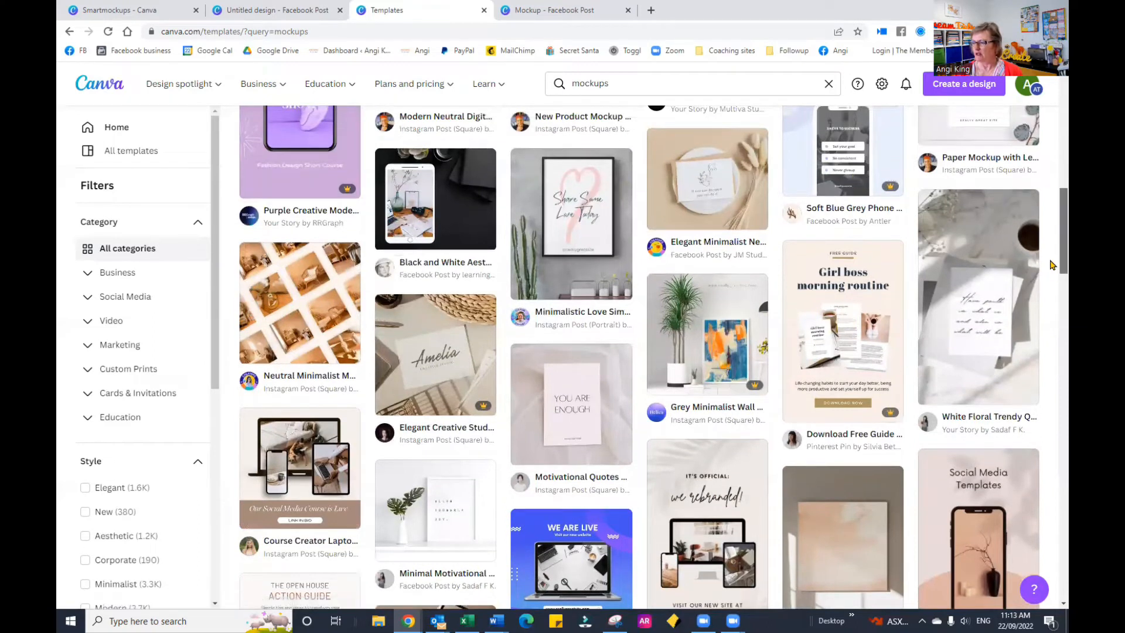
{"action": "scroll", "coordinate": [1053, 304], "scroll_direction": "down", "scroll_amount": 3}
{"action": "scroll", "coordinate": [1051, 312], "scroll_direction": "down", "scroll_amount": 2}
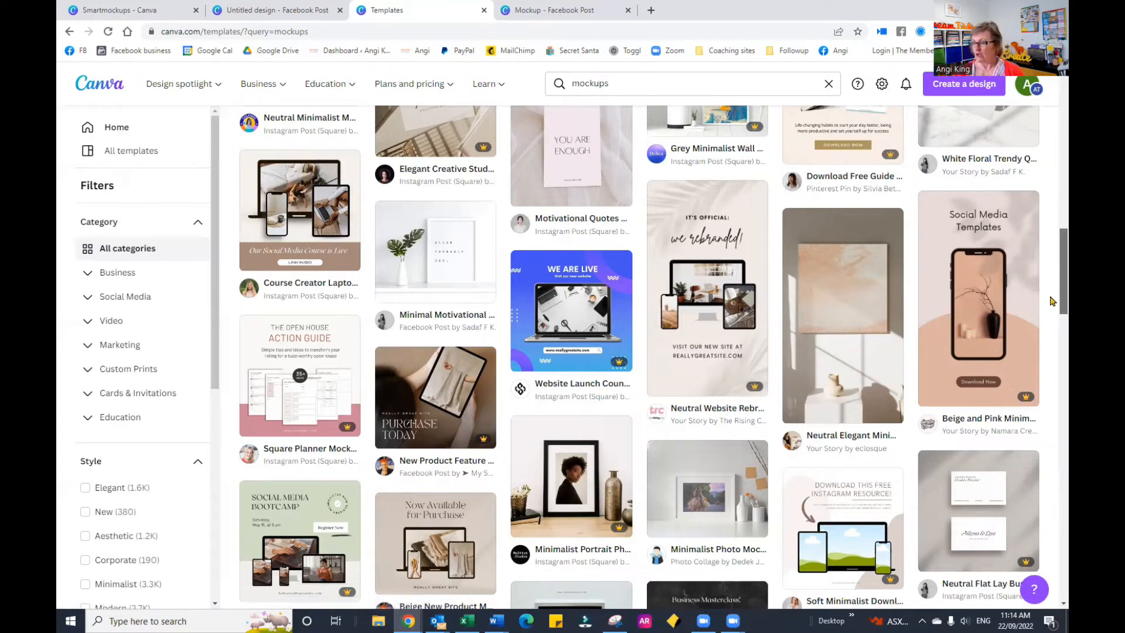
{"action": "scroll", "coordinate": [1051, 326], "scroll_direction": "down", "scroll_amount": 2}
{"action": "scroll", "coordinate": [1052, 327], "scroll_direction": "down", "scroll_amount": 3}
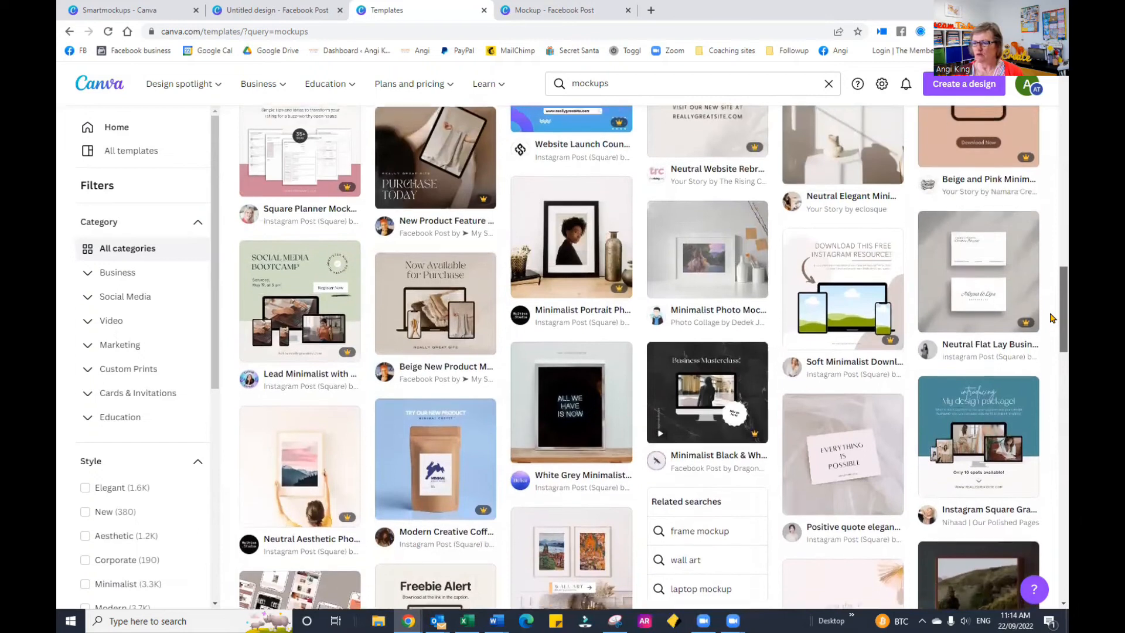
{"action": "scroll", "coordinate": [1052, 309], "scroll_direction": "up", "scroll_amount": 3}
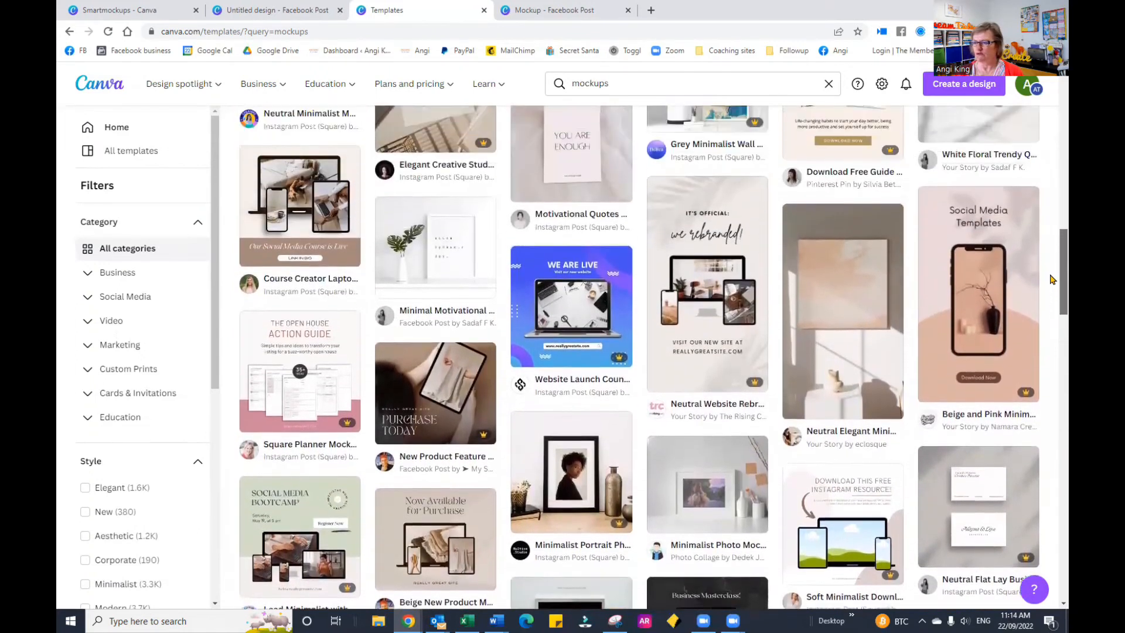
{"action": "scroll", "coordinate": [1051, 280], "scroll_direction": "up", "scroll_amount": 7}
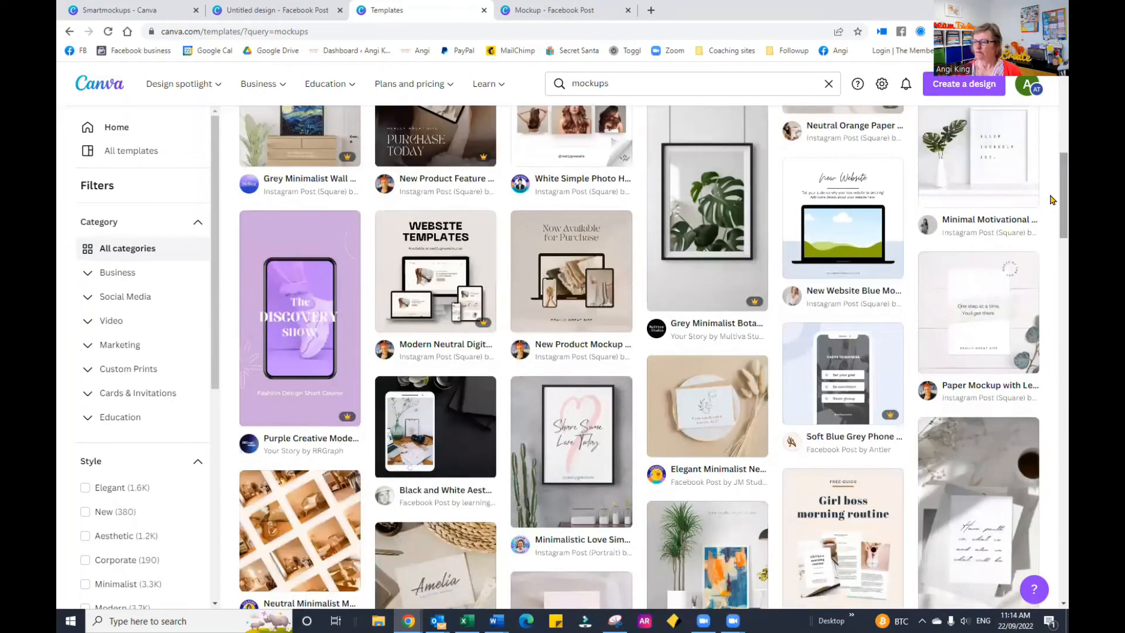
{"action": "mouse_move", "coordinate": [861, 238]}
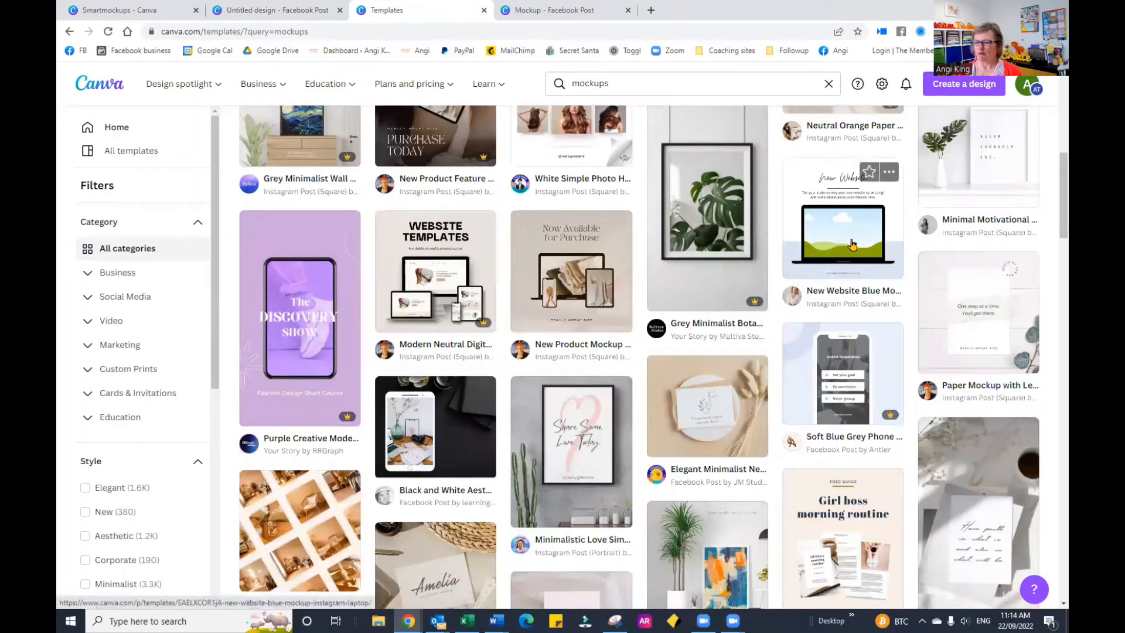
Step: Preview the New Website Blue Mockup template, then pick Masterclass Online Course Laptop Instagram Post from its similar templates and open it for customizing
{"action": "left_click", "coordinate": [852, 245]}
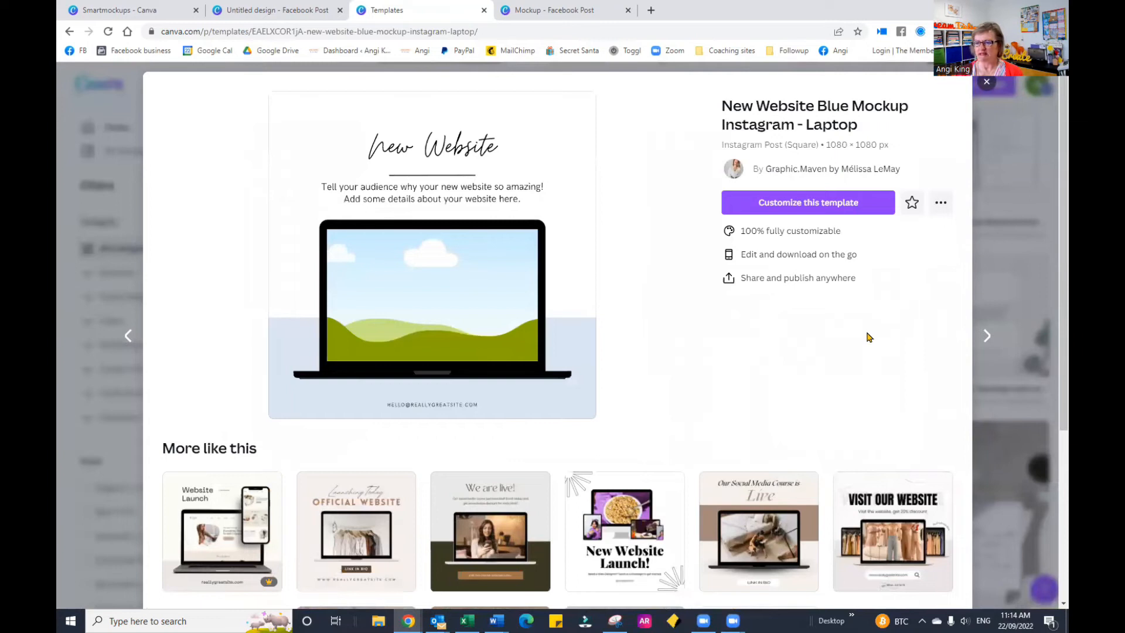
{"action": "scroll", "coordinate": [937, 316], "scroll_direction": "down", "scroll_amount": 3}
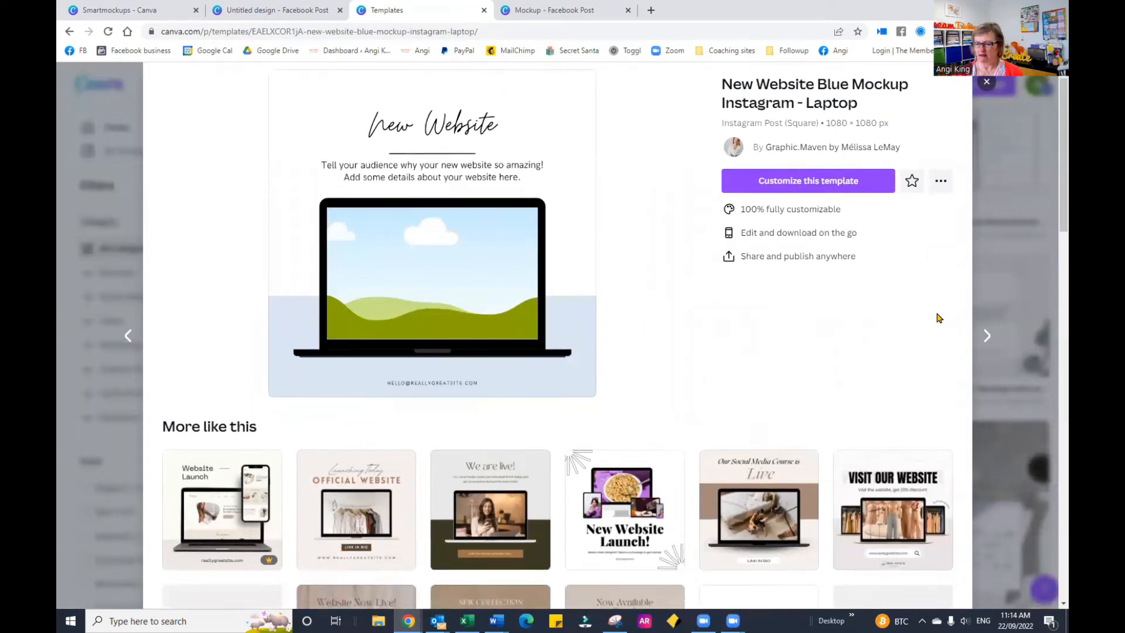
{"action": "scroll", "coordinate": [942, 316], "scroll_direction": "down", "scroll_amount": 1}
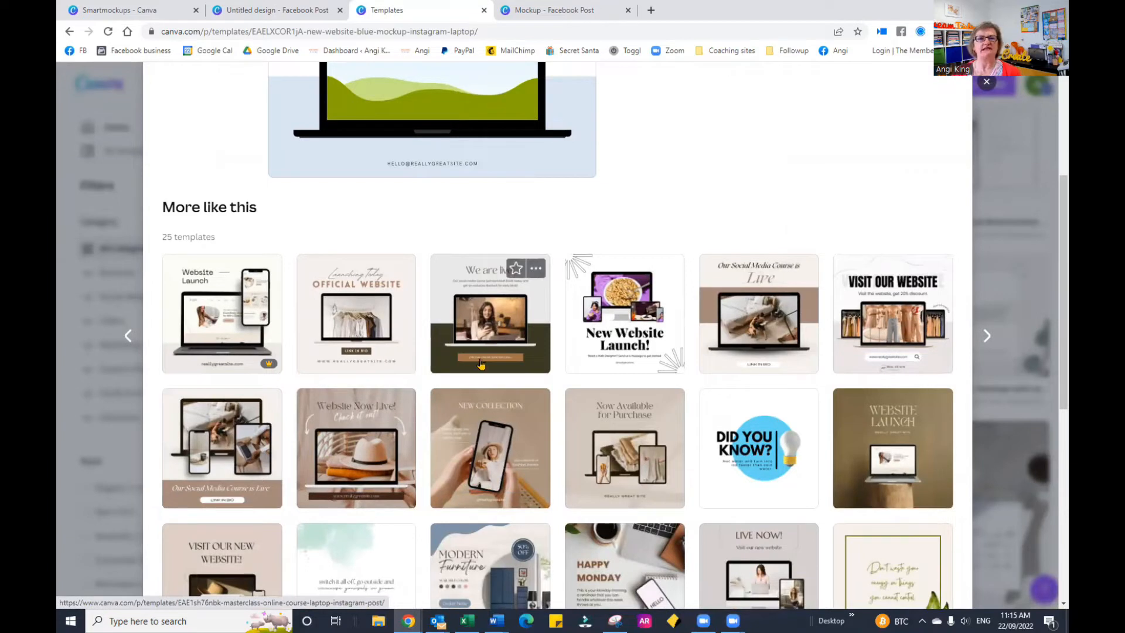
{"action": "left_click", "coordinate": [513, 326]}
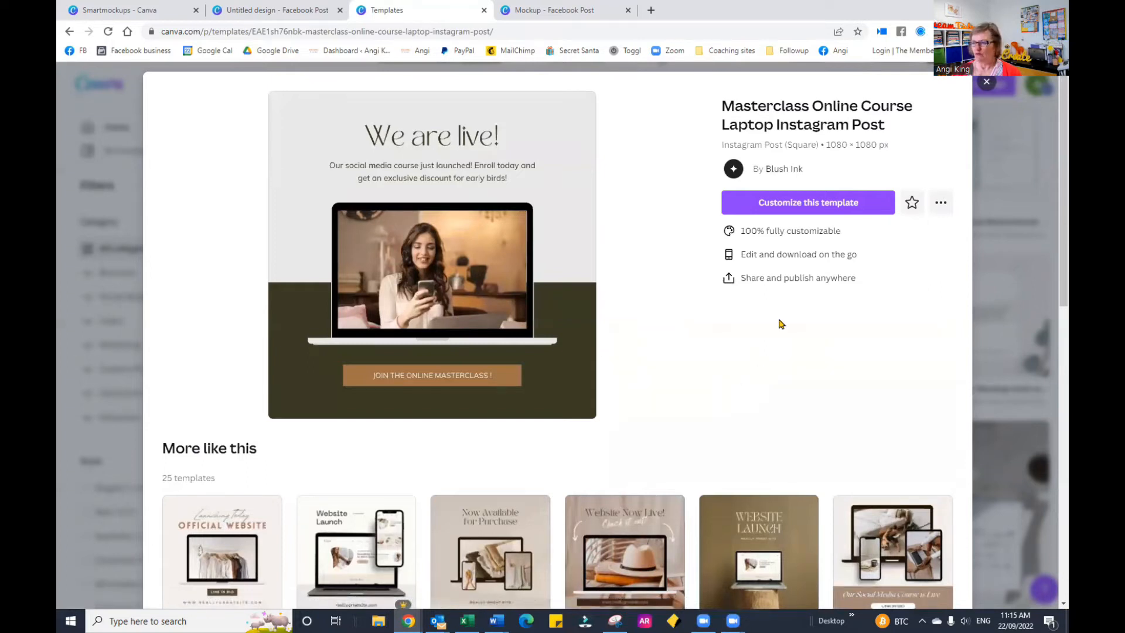
{"action": "left_click", "coordinate": [800, 210]}
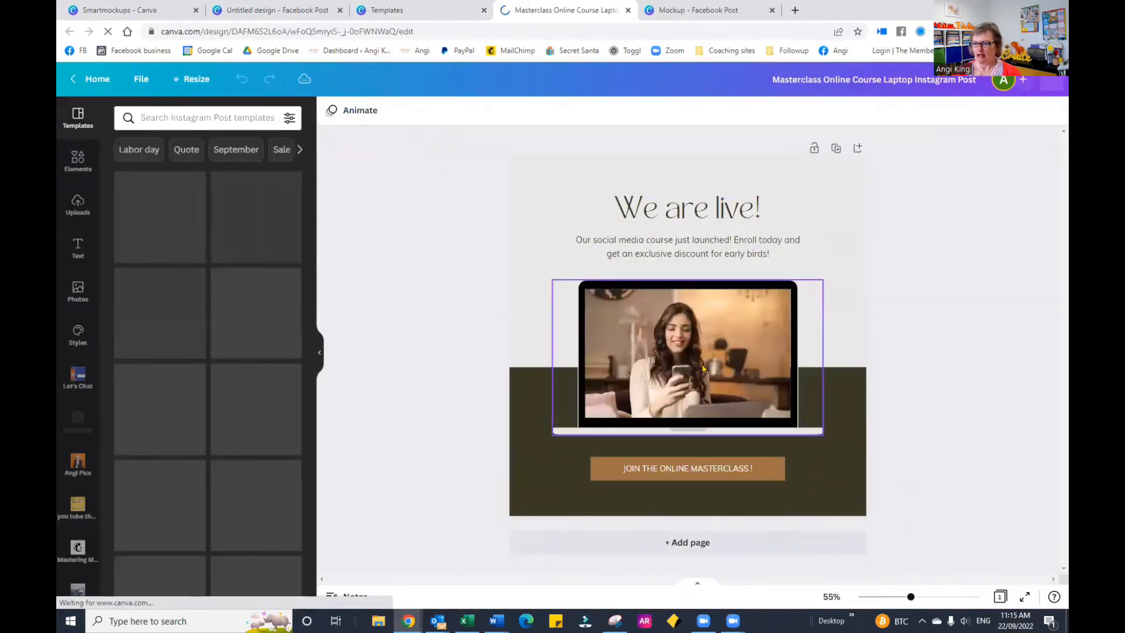
Step: Delete the woman's photo from the laptop frame and fill the screen with the uploaded webcam picture from the image uploads
{"action": "left_click", "coordinate": [684, 363]}
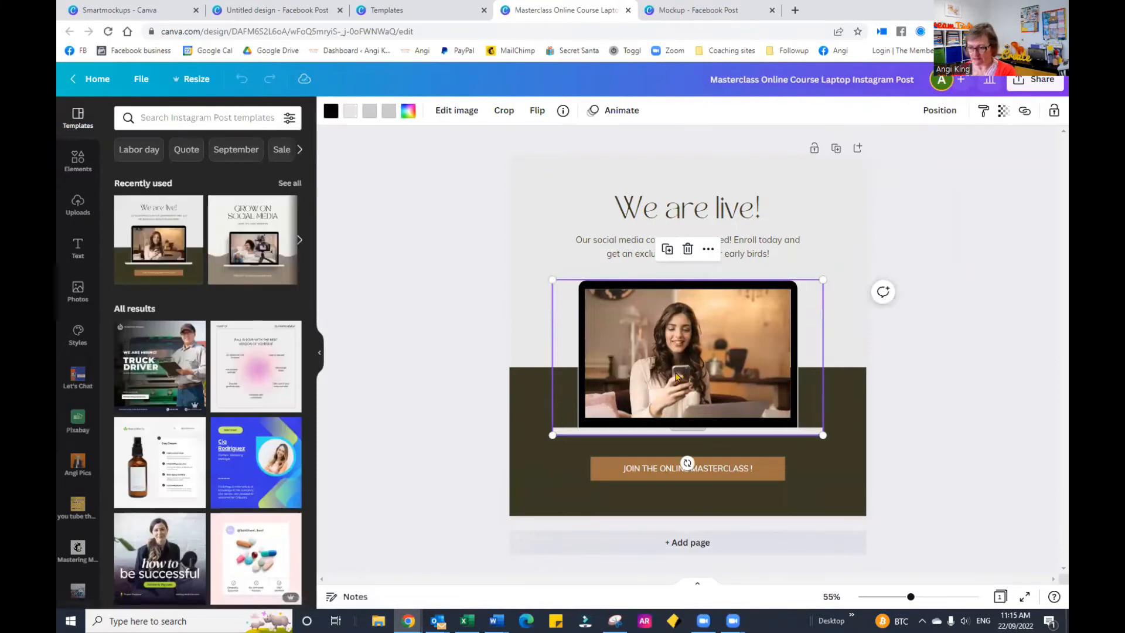
{"action": "key", "text": "Delete"}
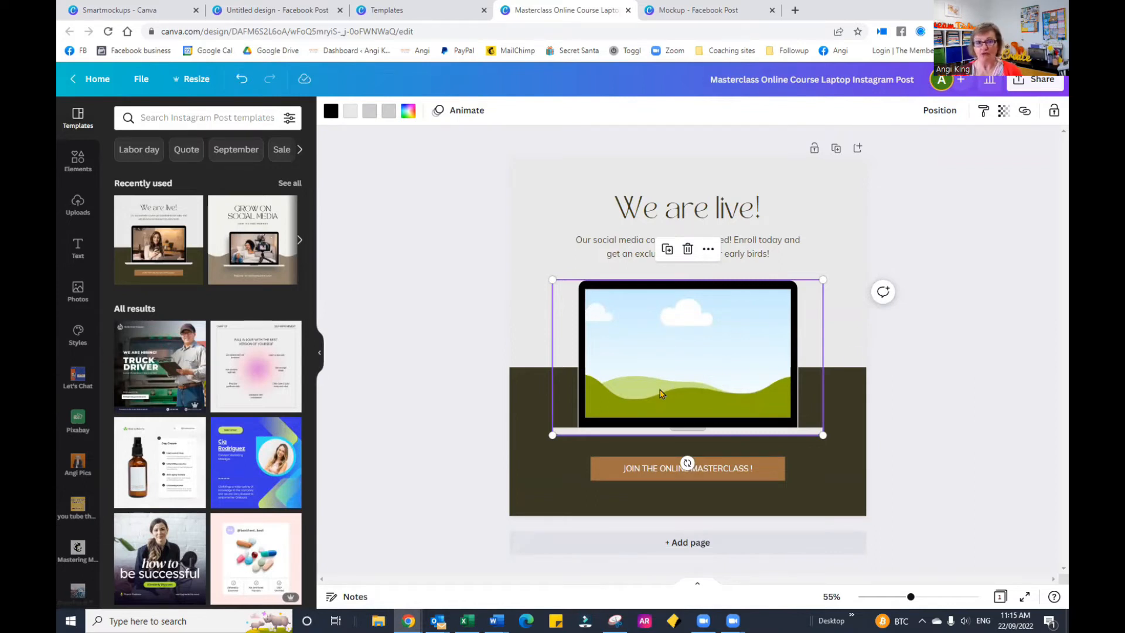
{"action": "left_click", "coordinate": [79, 207]}
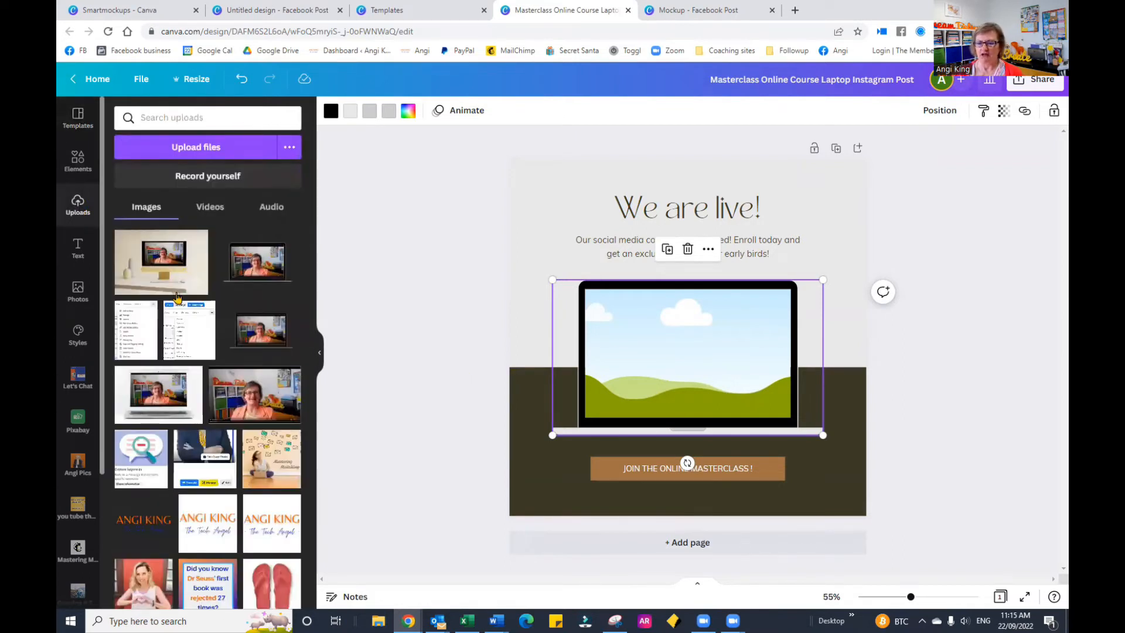
{"action": "left_click", "coordinate": [270, 406]}
{"action": "left_click_drag", "start_coordinate": [649, 332], "coordinate": [656, 339]}
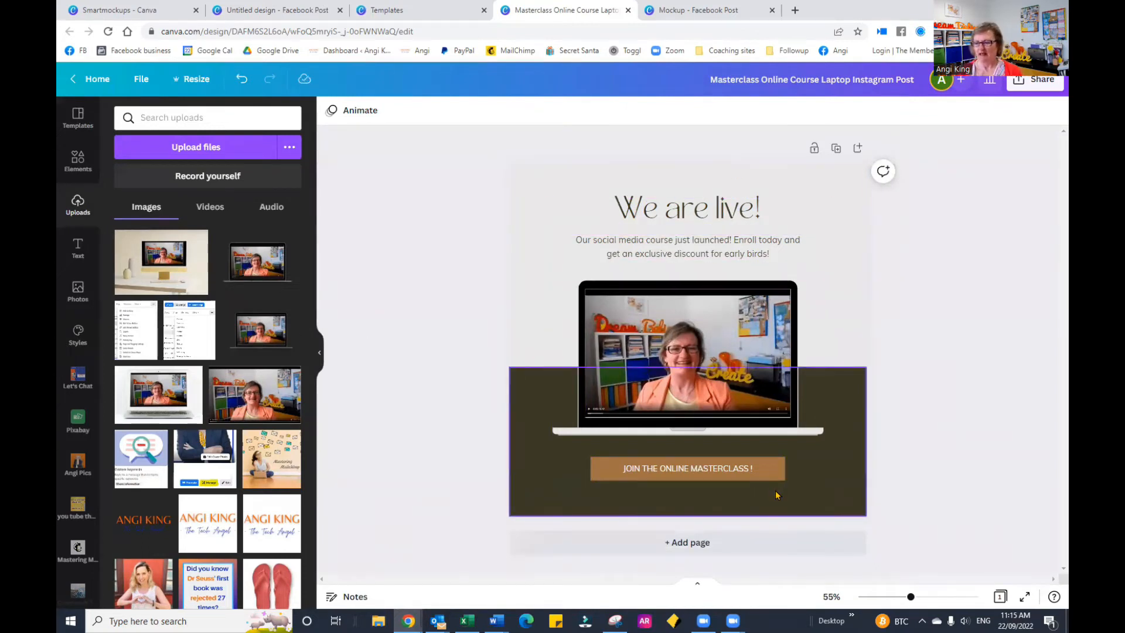
Step: Recolor the dark background block behind the laptop, trying the orange and dark blue brand colors before applying the lighter default blue
{"action": "left_click", "coordinate": [531, 444]}
{"action": "left_click", "coordinate": [330, 110]}
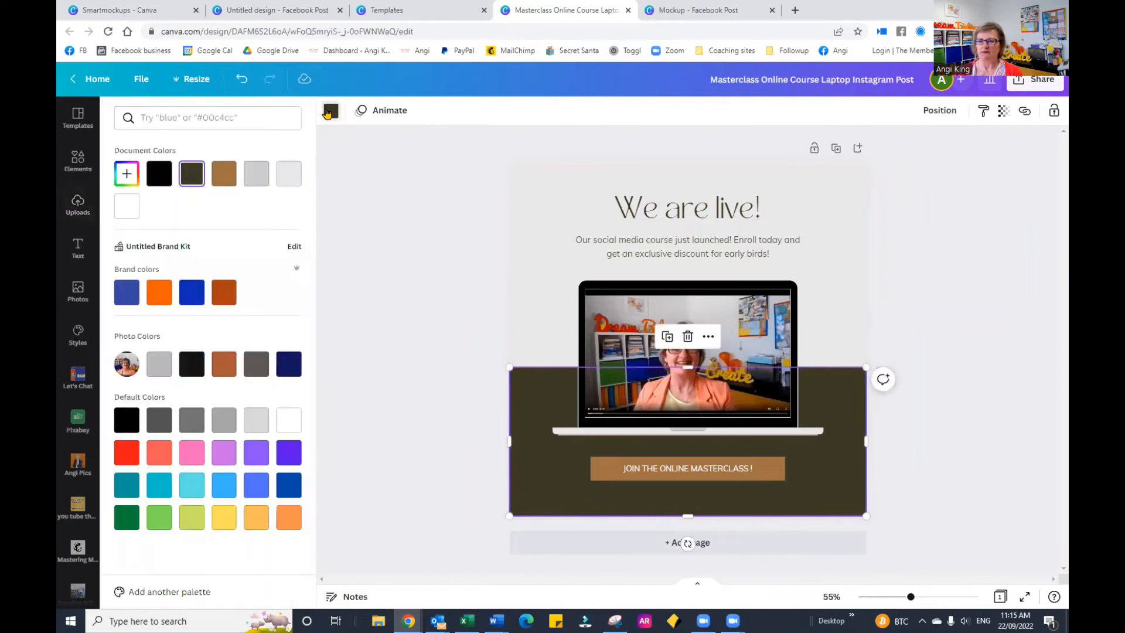
{"action": "left_click", "coordinate": [159, 292]}
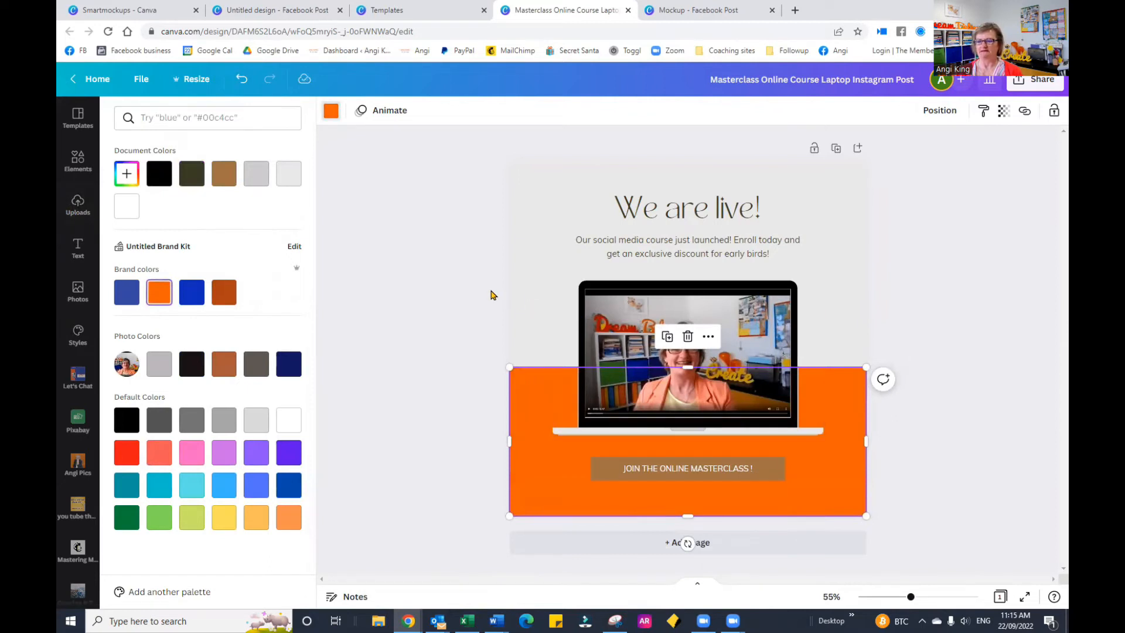
{"action": "left_click", "coordinate": [201, 304]}
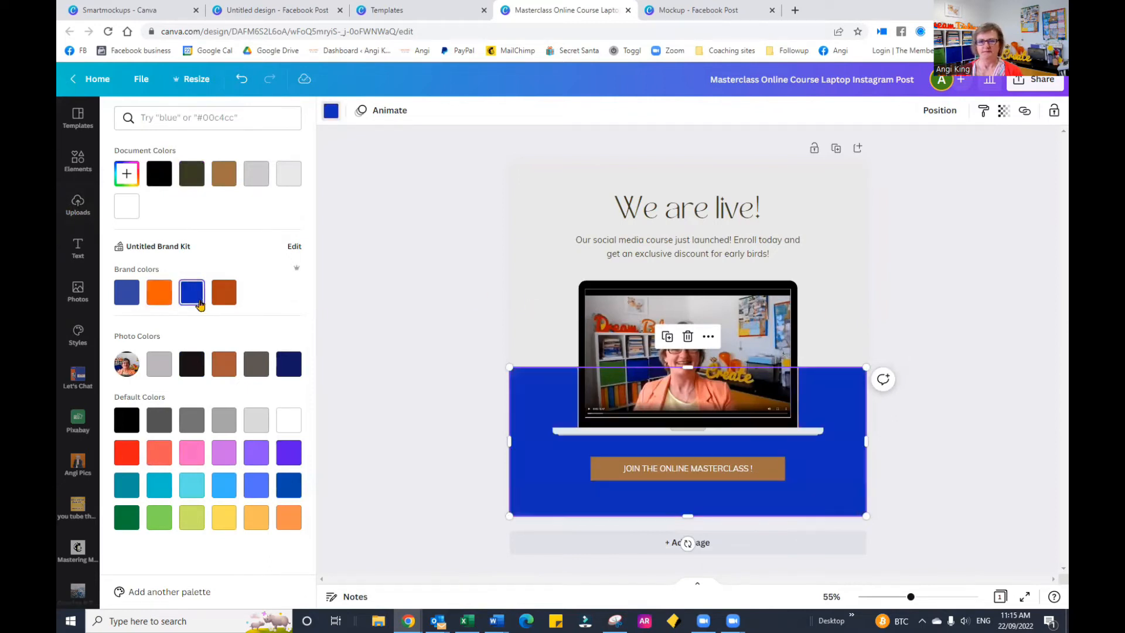
{"action": "left_click", "coordinate": [258, 482]}
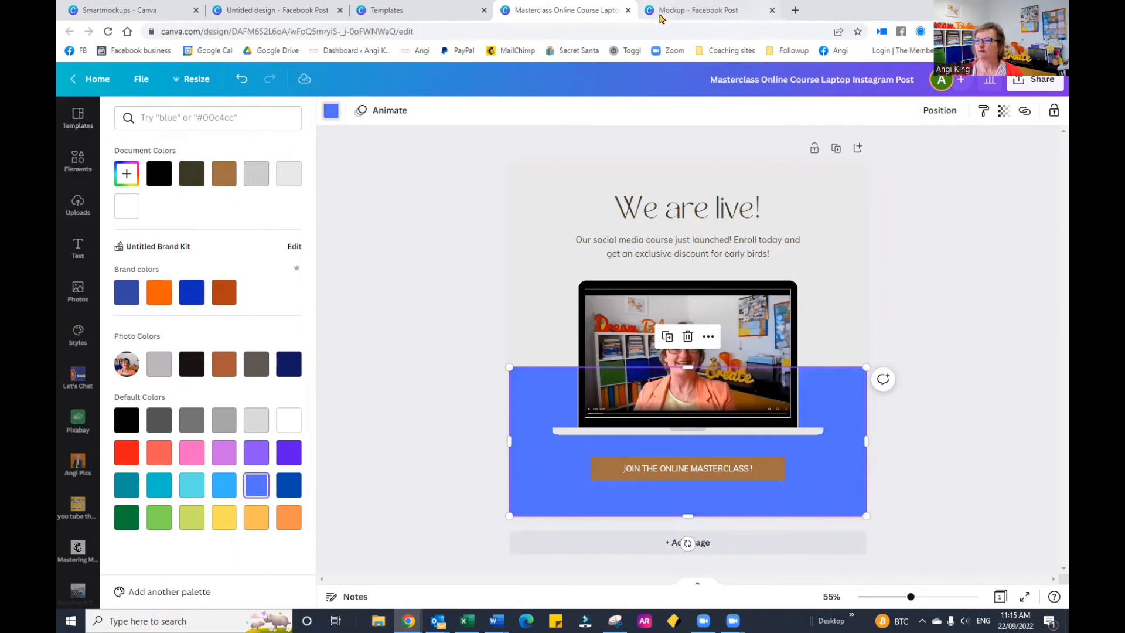
Step: Switch to the Mockup Facebook Post design and search its elements for "smart laptop mockups"
{"action": "left_click", "coordinate": [689, 12]}
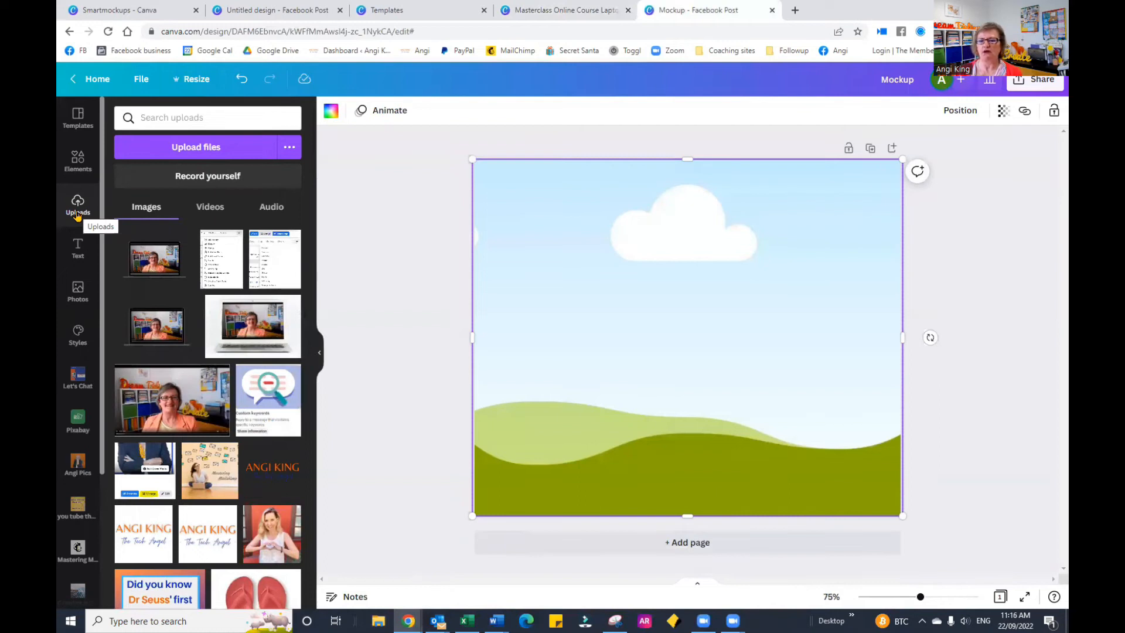
{"action": "left_click", "coordinate": [82, 168]}
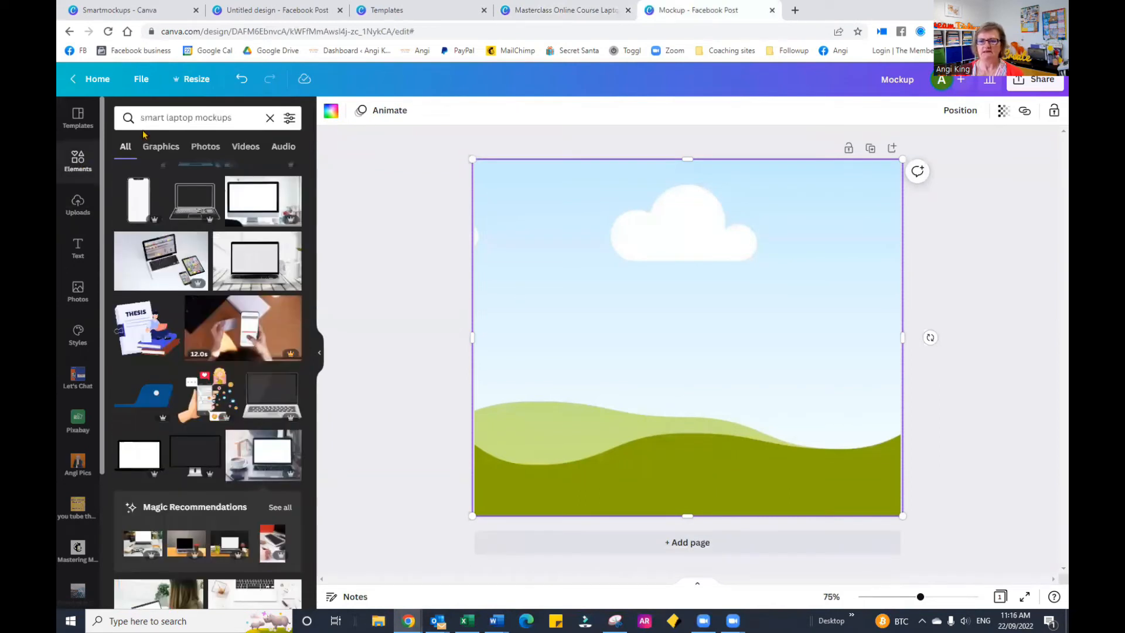
{"action": "left_click", "coordinate": [244, 119]}
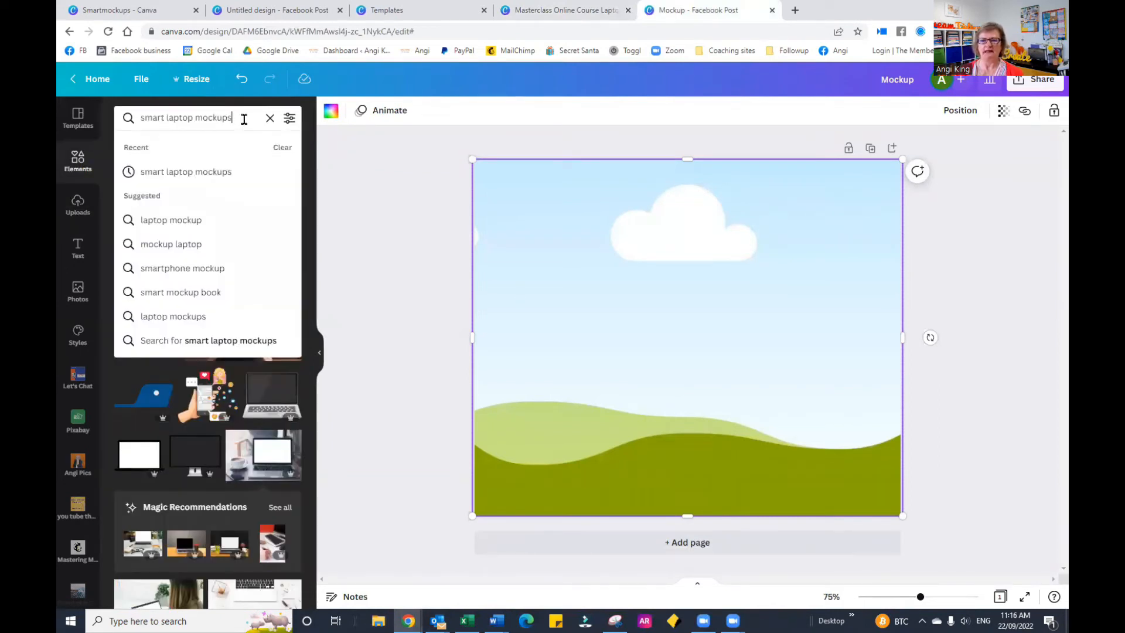
{"action": "key", "text": "Return"}
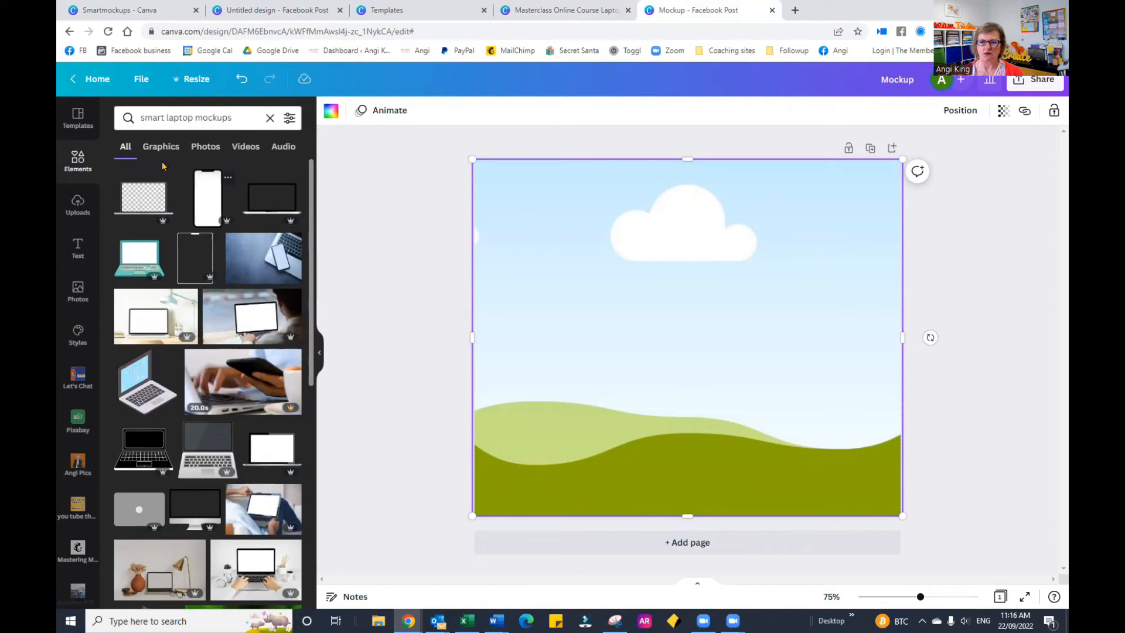
Step: Limit the results to photos and fill the full-page frame with the photo of a blank laptop beside a desk lamp
{"action": "left_click", "coordinate": [207, 147]}
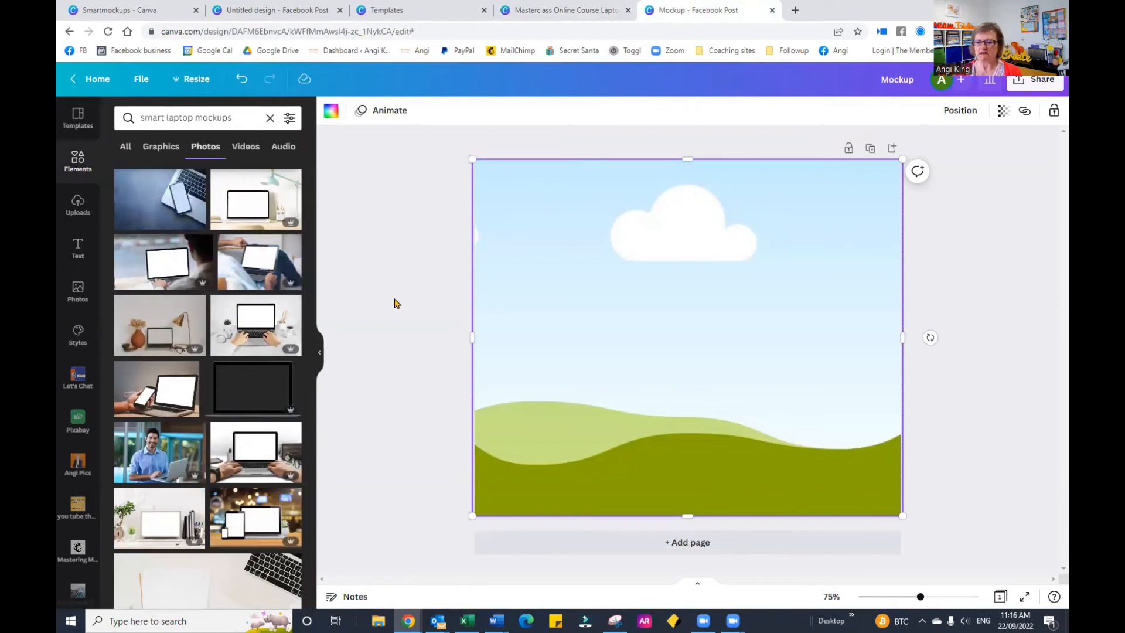
{"action": "left_click", "coordinate": [249, 205]}
{"action": "left_click_drag", "start_coordinate": [620, 251], "coordinate": [630, 246]}
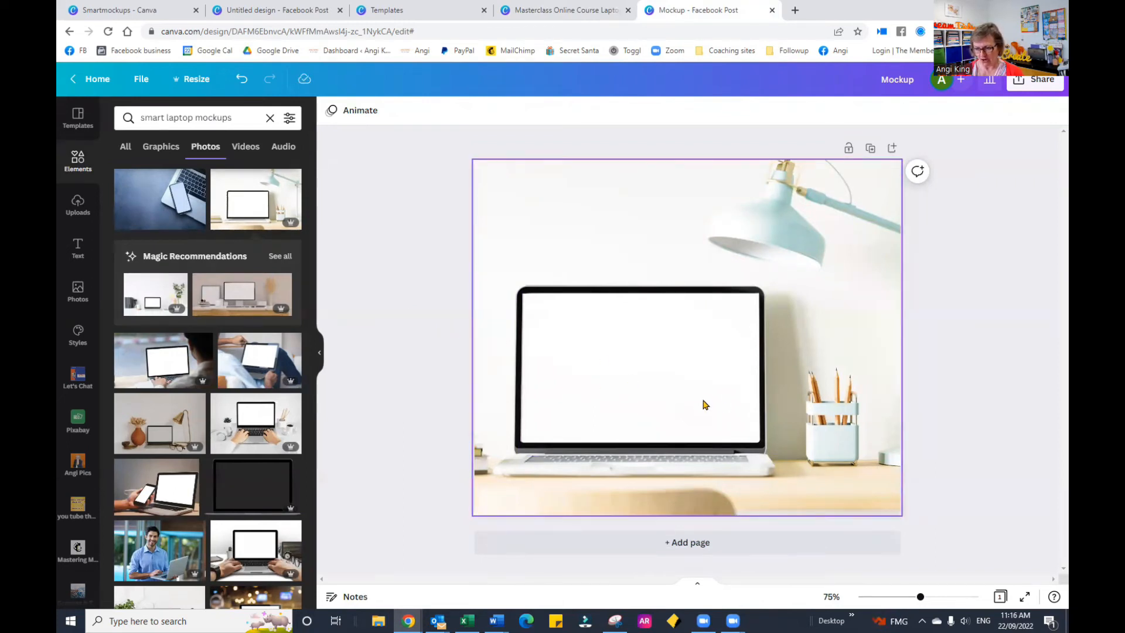
Step: Add the uploaded webcam picture over the laptop photo, and undo its drop into the full-page frame
{"action": "left_click", "coordinate": [84, 215]}
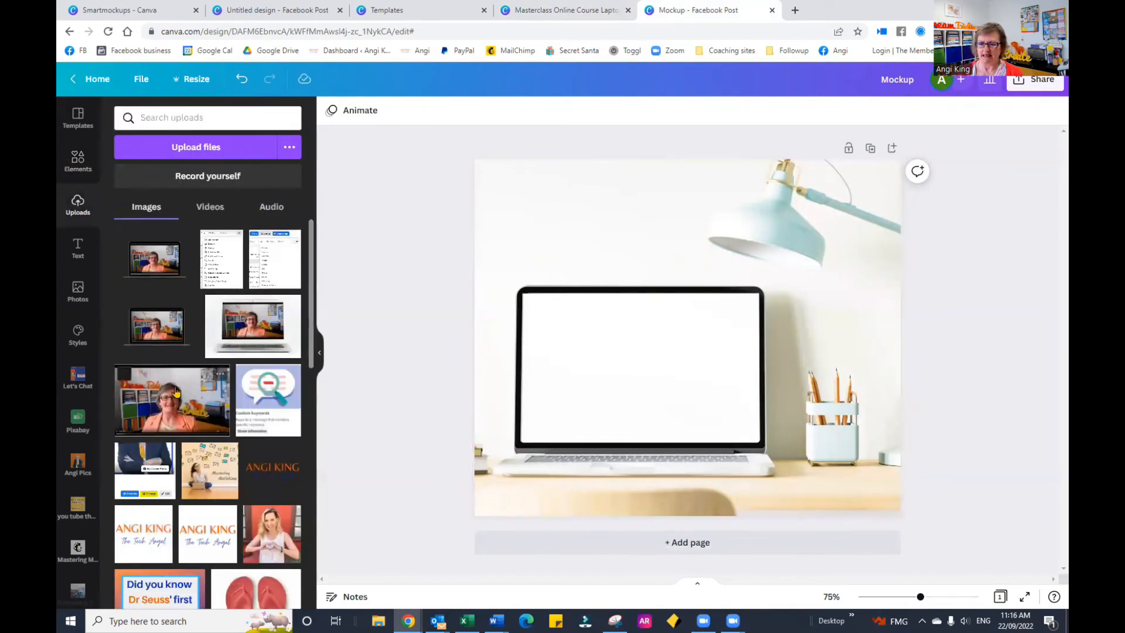
{"action": "left_click", "coordinate": [177, 391]}
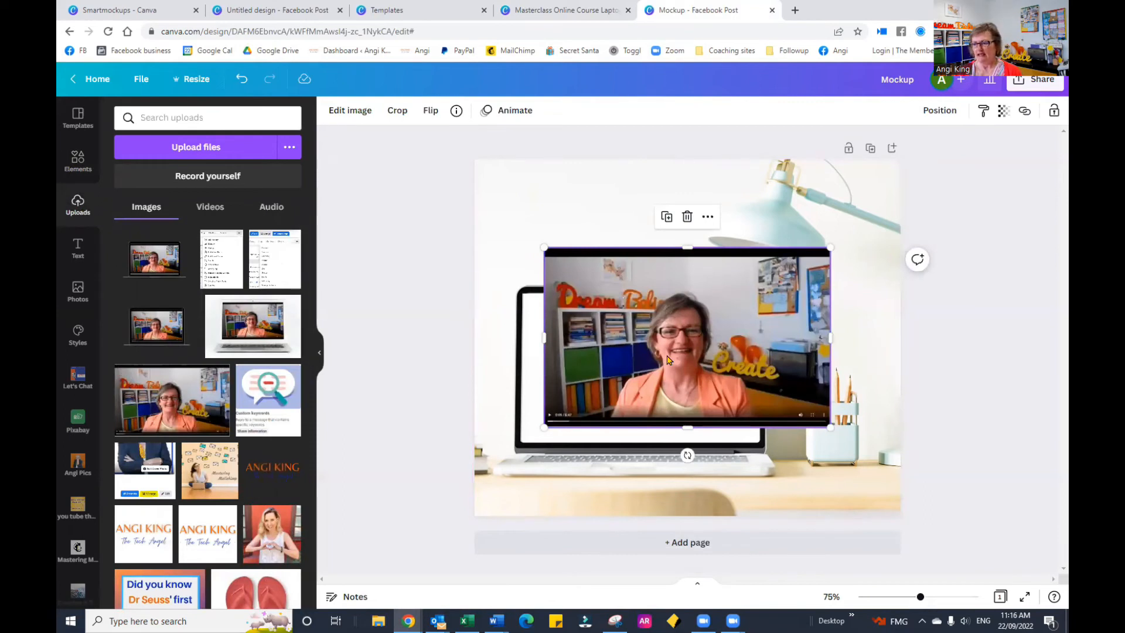
{"action": "left_click_drag", "start_coordinate": [762, 331], "coordinate": [743, 335]}
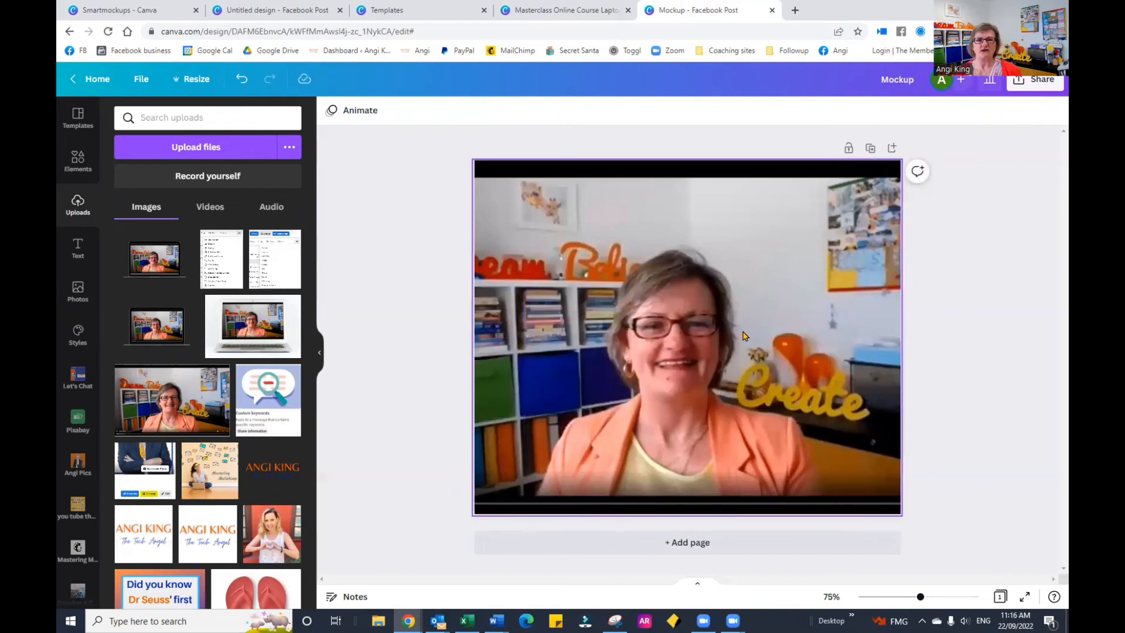
{"action": "key", "text": "ctrl+z"}
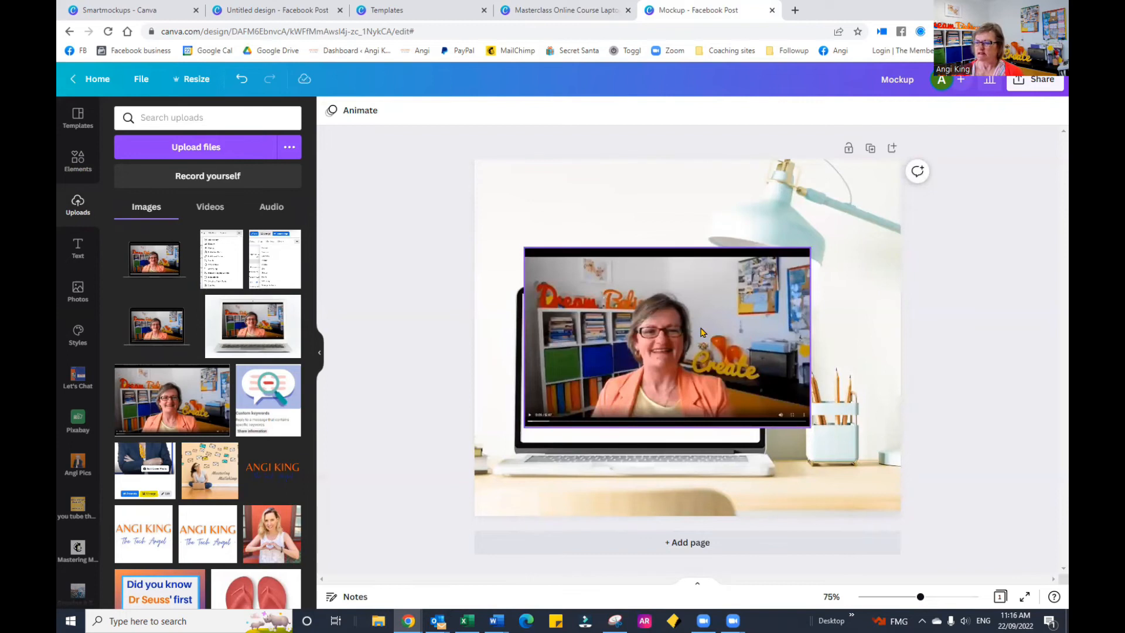
Step: Nudge the webcam picture down and slightly left until its upper-left corner lines up with the laptop's screen corner
{"action": "left_click", "coordinate": [612, 319]}
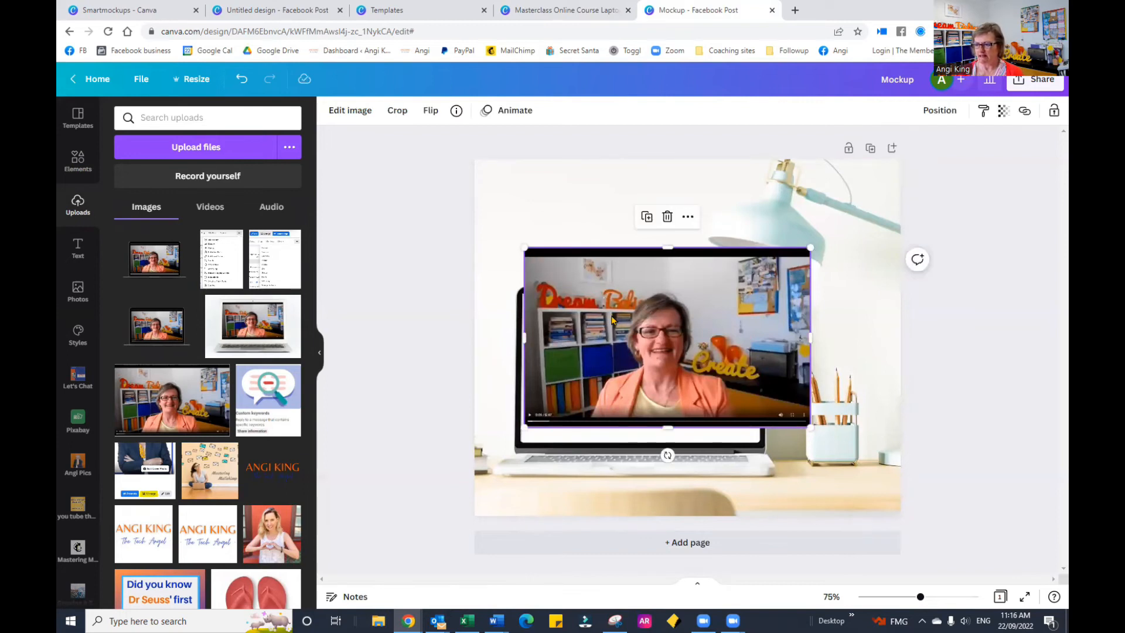
{"action": "key", "text": "Down"}
{"action": "key", "text": "Down"}
{"action": "key", "text": "Down"}
{"action": "key", "text": "Down"}
{"action": "key", "text": "Down"}
{"action": "key", "text": "Down"}
{"action": "key", "text": "Down"}
{"action": "key", "text": "Down"}
{"action": "key", "text": "Down"}
{"action": "key", "text": "Down"}
{"action": "key", "text": "Down"}
{"action": "key", "text": "Down"}
{"action": "key", "text": "Down"}
{"action": "key", "text": "Down"}
{"action": "key", "text": "Down"}
{"action": "key", "text": "Down"}
{"action": "key", "text": "Down"}
{"action": "key", "text": "Down"}
{"action": "key", "text": "Down"}
{"action": "key", "text": "Down"}
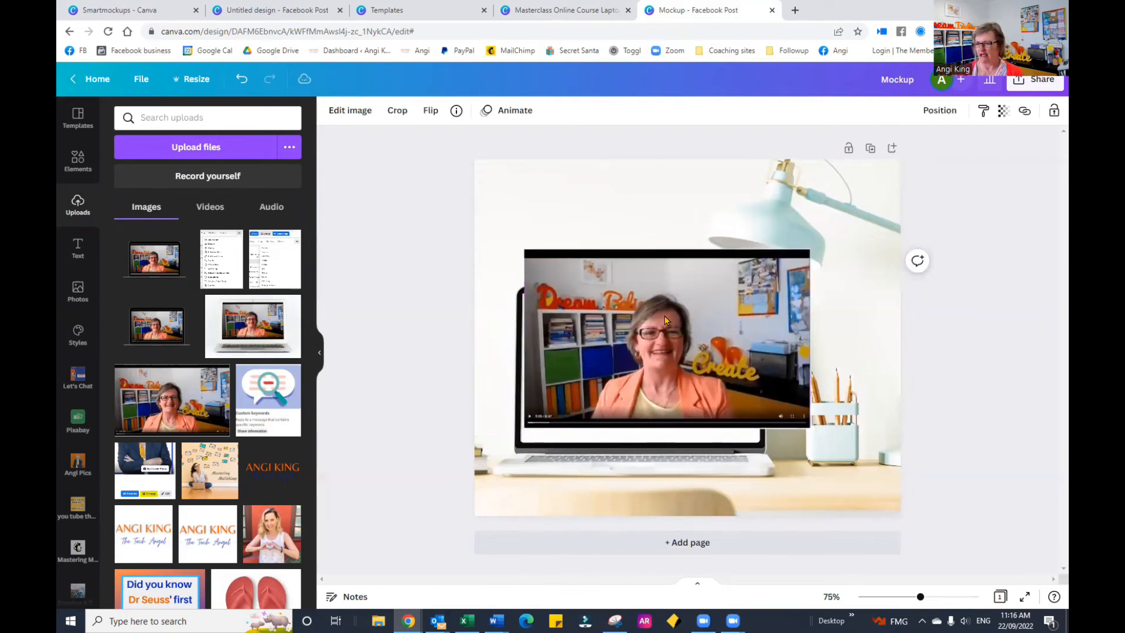
{"action": "key", "text": "Down"}
{"action": "key", "text": "Down"}
{"action": "key", "text": "Down"}
{"action": "key", "text": "Down"}
{"action": "key", "text": "Down"}
{"action": "key", "text": "Down"}
{"action": "key", "text": "Down"}
{"action": "key", "text": "Down"}
{"action": "key", "text": "Down"}
{"action": "key", "text": "Down"}
{"action": "key", "text": "Down"}
{"action": "key", "text": "Down"}
{"action": "key", "text": "Down"}
{"action": "key", "text": "Down"}
{"action": "key", "text": "Down"}
{"action": "key", "text": "Down"}
{"action": "key", "text": "Down"}
{"action": "key", "text": "Down"}
{"action": "key", "text": "Down"}
{"action": "key", "text": "Down"}
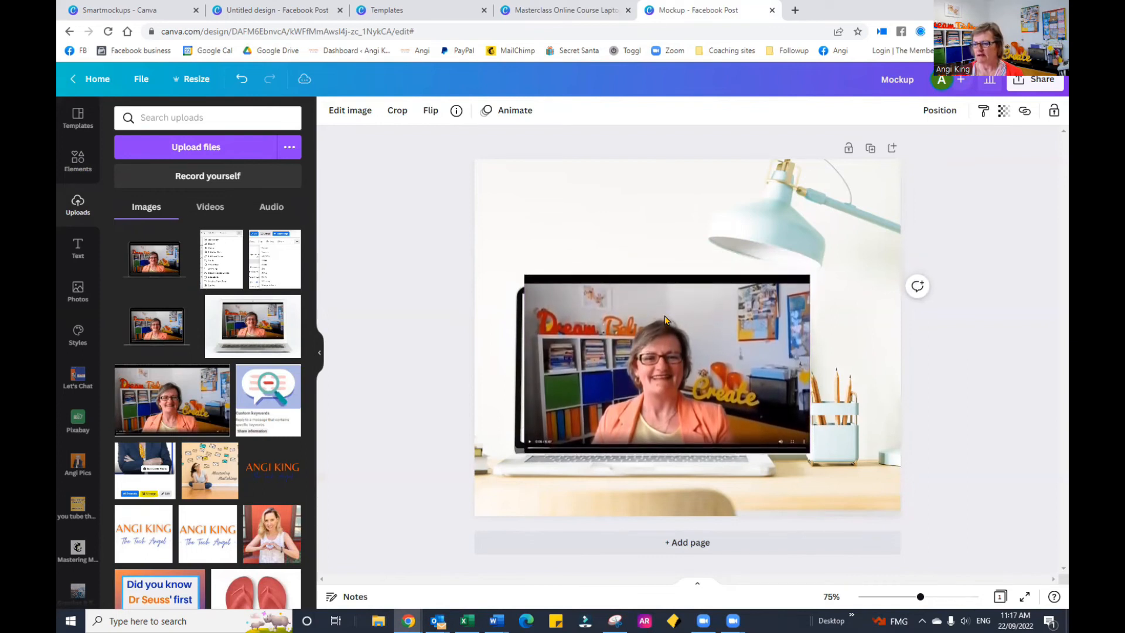
{"action": "key", "text": "Down"}
{"action": "key", "text": "Down"}
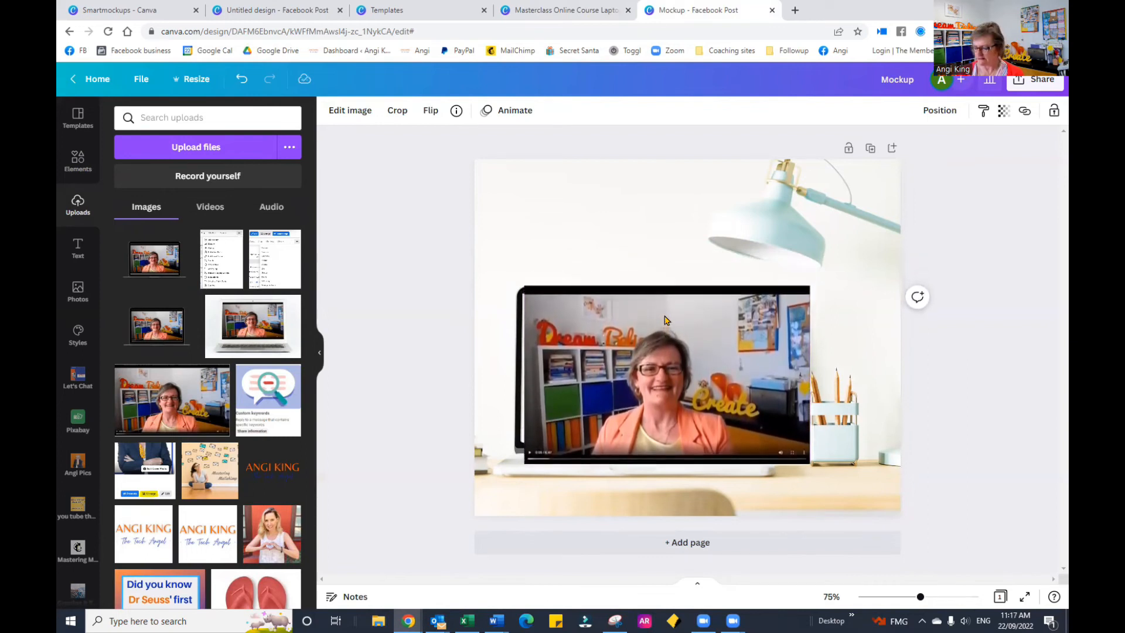
{"action": "key", "text": "Left"}
{"action": "key", "text": "Left"}
{"action": "key", "text": "Left"}
{"action": "key", "text": "Left"}
{"action": "key", "text": "Left"}
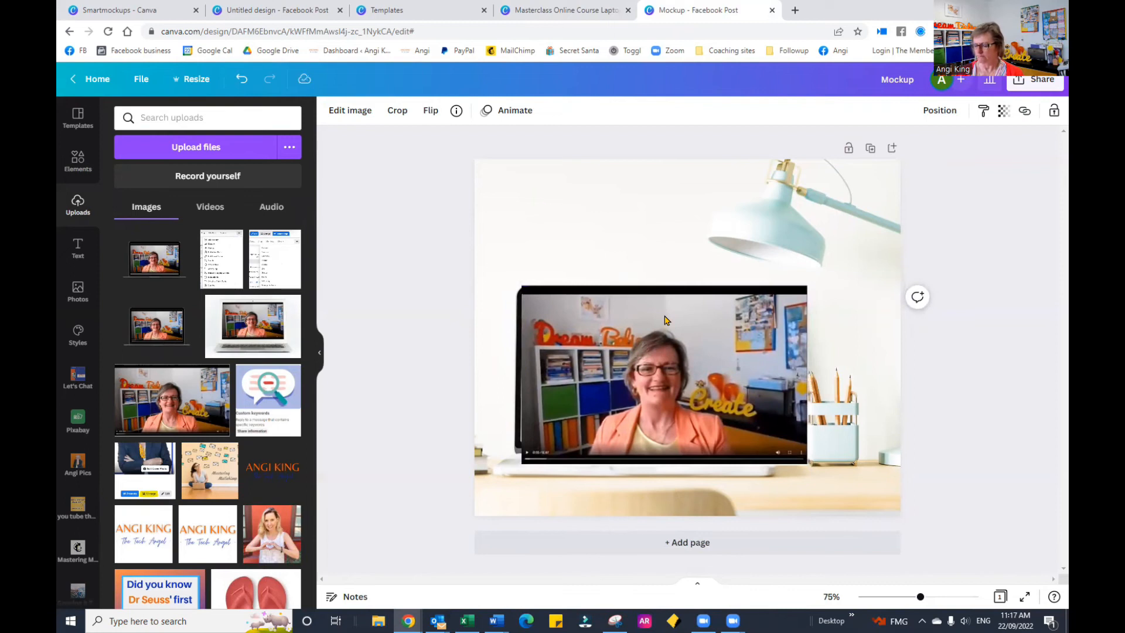
{"action": "key", "text": "Down"}
{"action": "key", "text": "Down"}
{"action": "key", "text": "Down"}
{"action": "key", "text": "Down"}
{"action": "key", "text": "Down"}
{"action": "key", "text": "Down"}
{"action": "key", "text": "Down"}
{"action": "key", "text": "Down"}
{"action": "key", "text": "Down"}
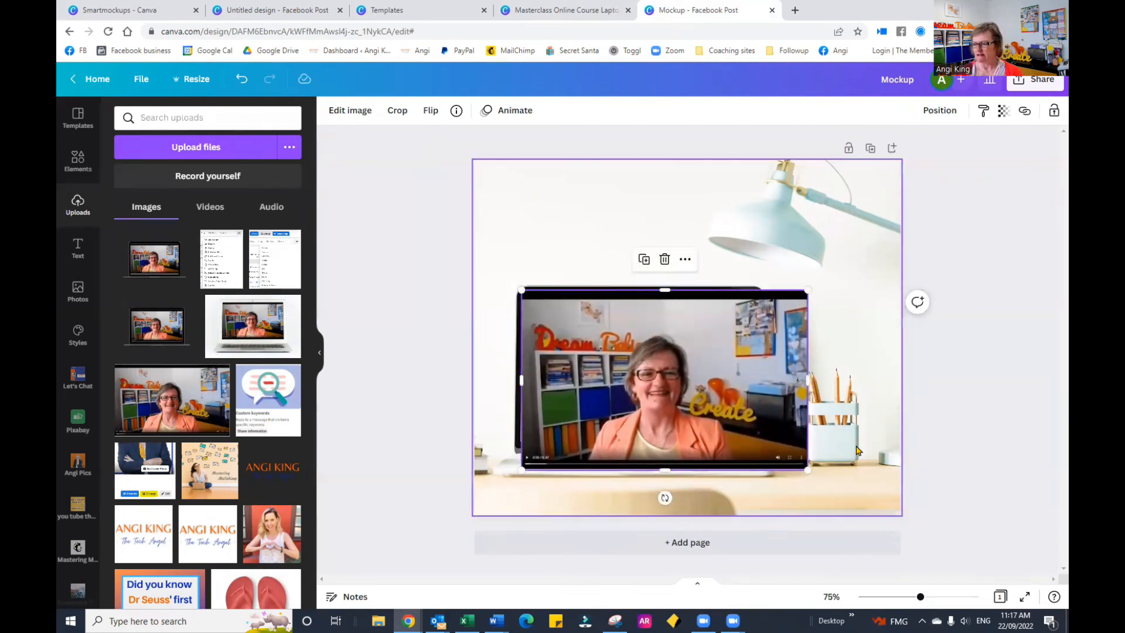
Step: Shrink the webcam picture to the laptop screen's width, stretch its lower edge down to fill the screen, and deselect it
{"action": "left_click_drag", "start_coordinate": [804, 466], "coordinate": [759, 440]}
{"action": "left_click_drag", "start_coordinate": [641, 439], "coordinate": [641, 447]}
{"action": "left_click", "coordinate": [982, 266]}
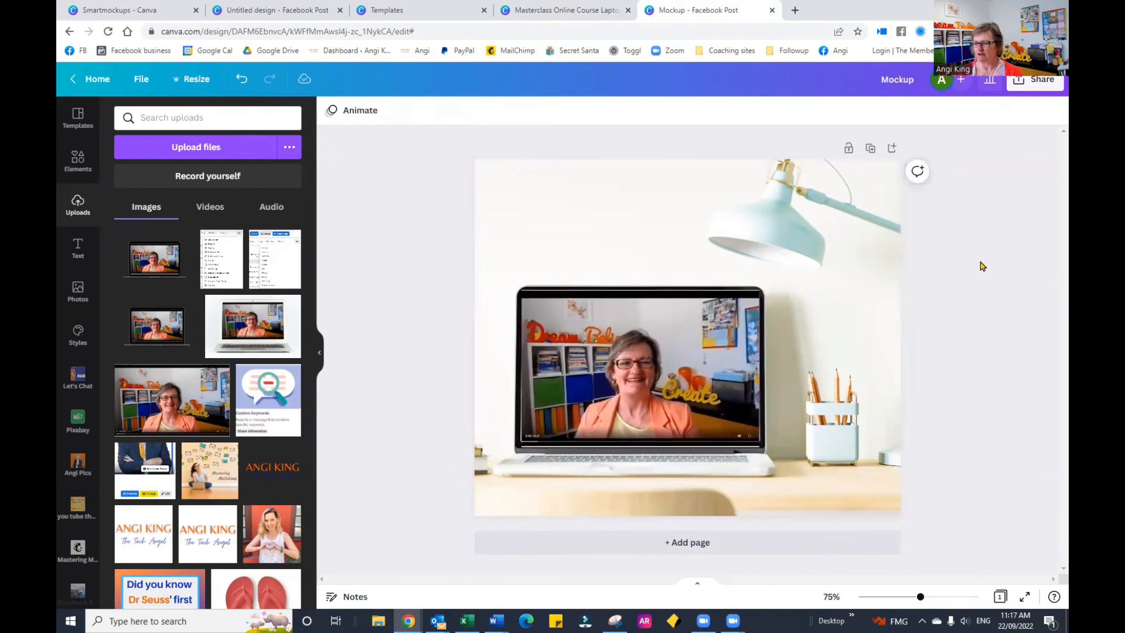